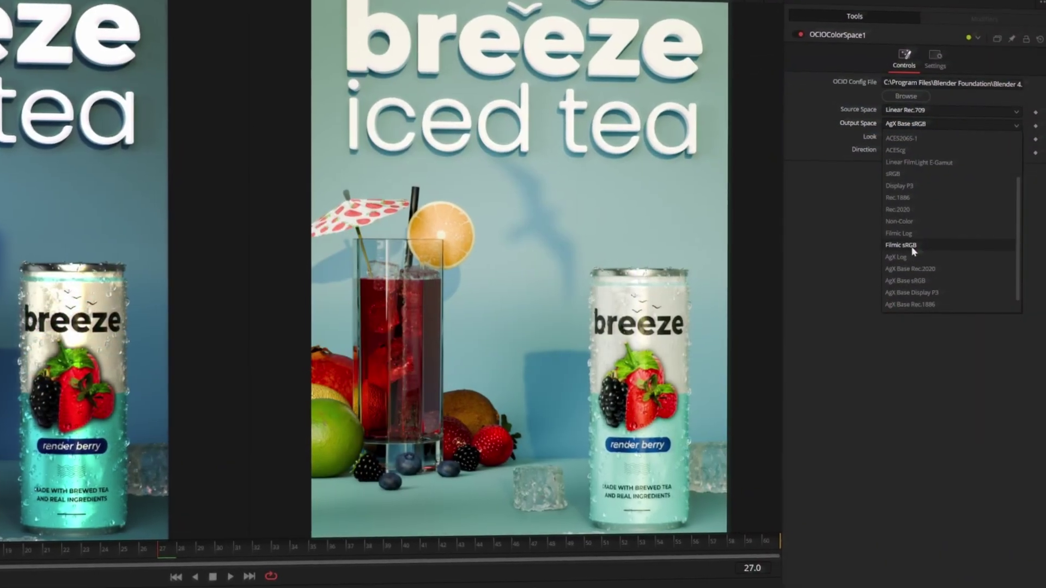
# Step: Choose Filmic sRGB as the OCIO output space and bring up the Look options
pyautogui.click(903, 245)
pyautogui.click(951, 139)
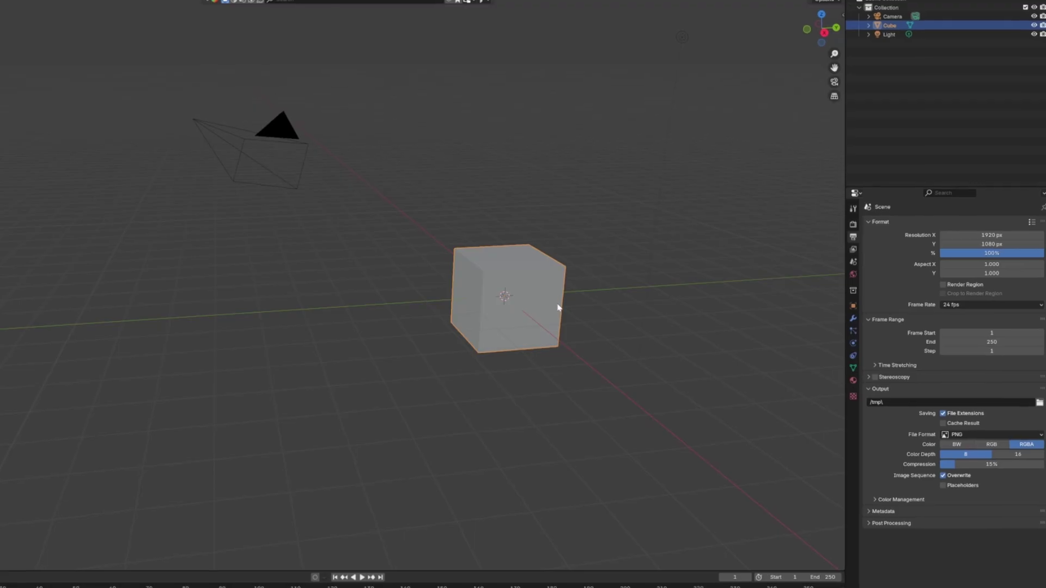
# Step: Delete Blender's default cube and choose OpenEXR as the render output format
pyautogui.press('x')
pyautogui.click(559, 304)
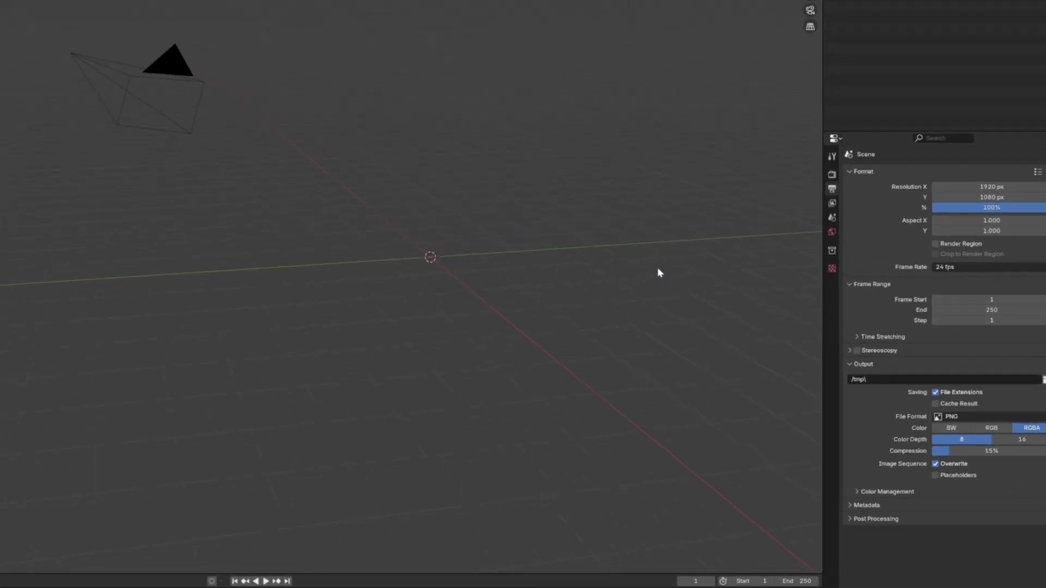
pyautogui.click(973, 437)
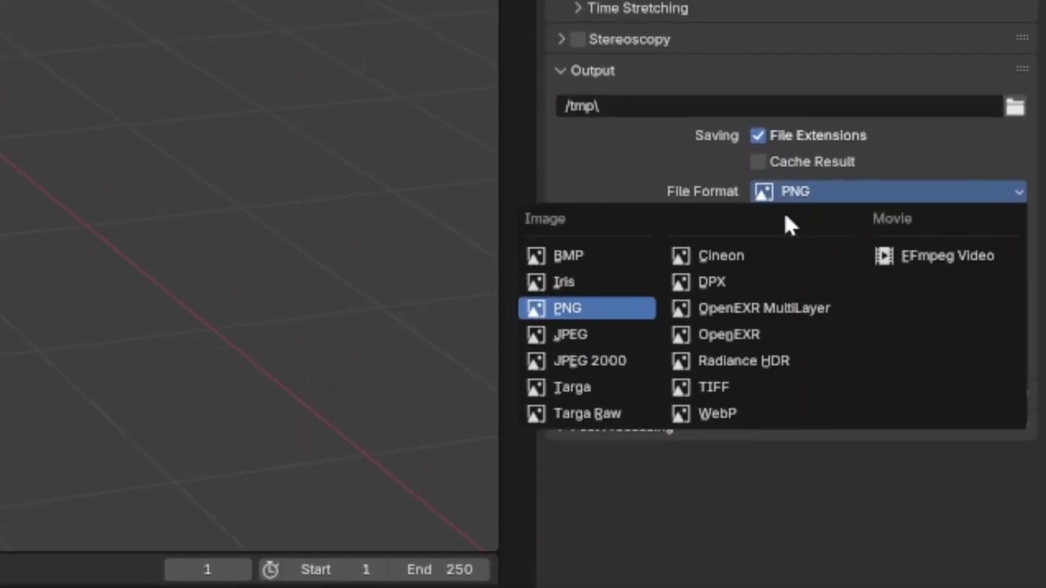
pyautogui.click(770, 332)
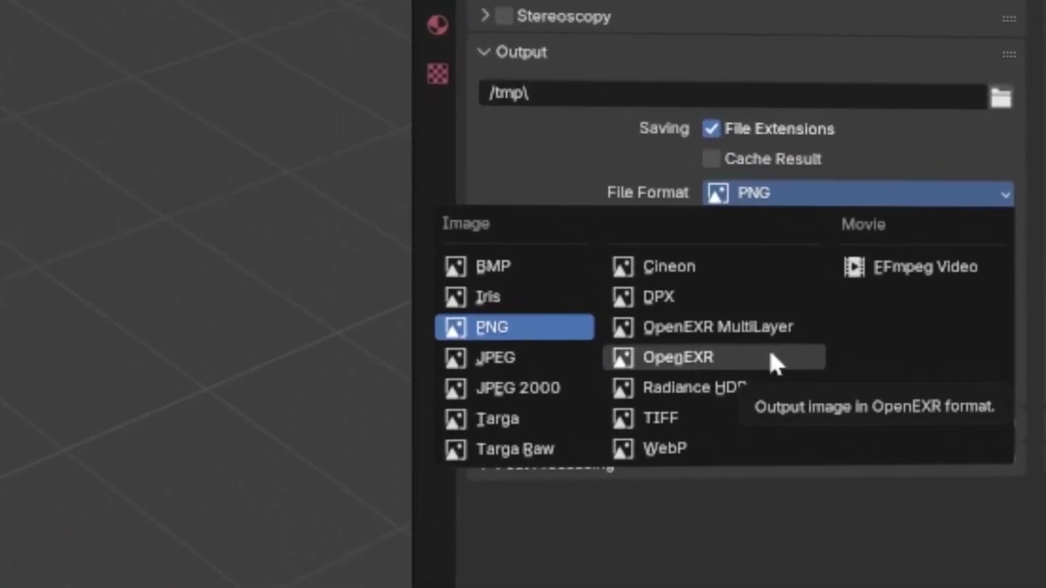
# Step: Give the OpenEXR output lossy DWA compression and try opening a rendered EXR frame
pyautogui.click(771, 355)
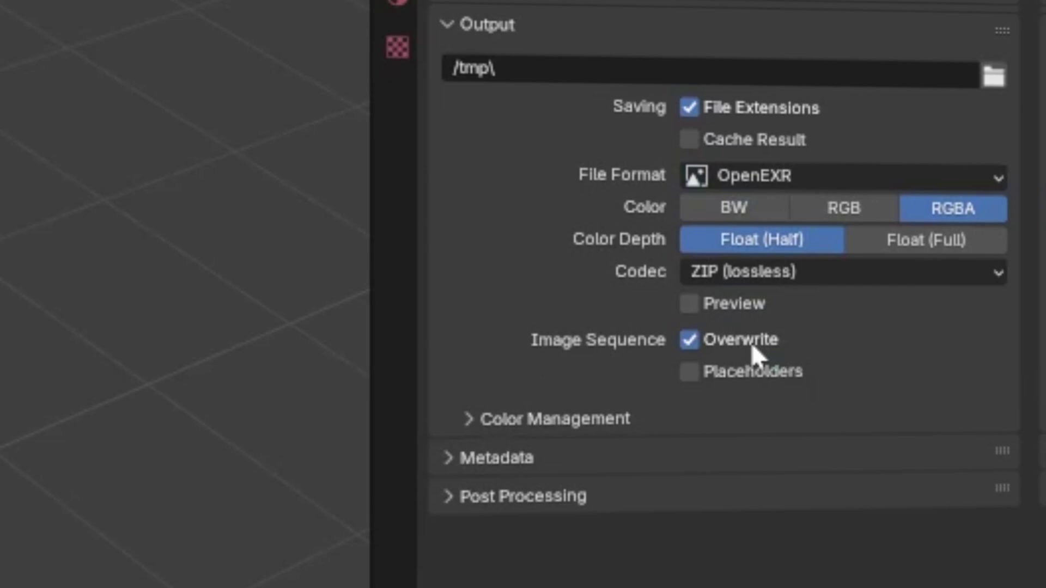
pyautogui.click(786, 274)
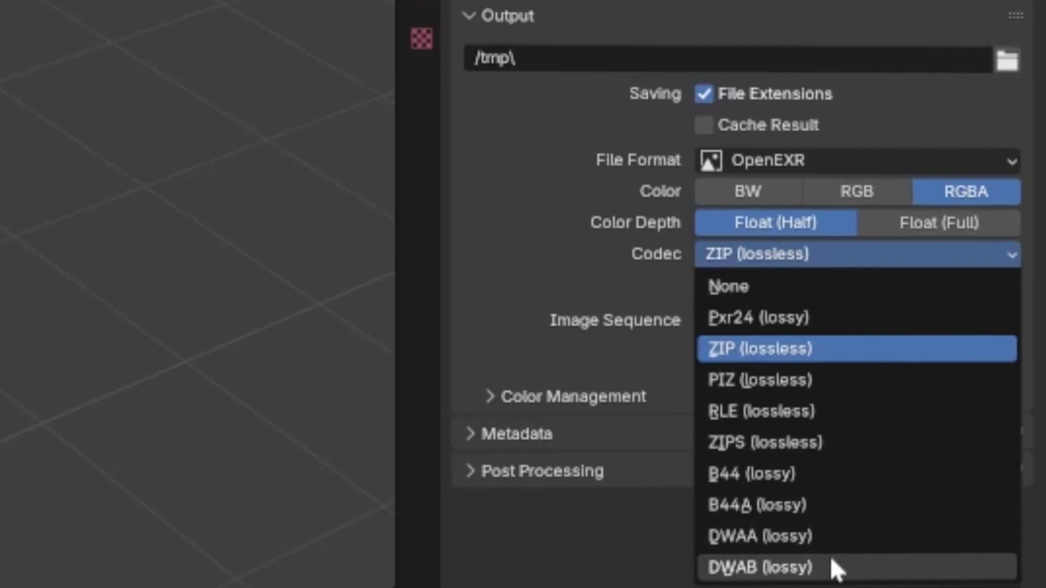
pyautogui.click(828, 537)
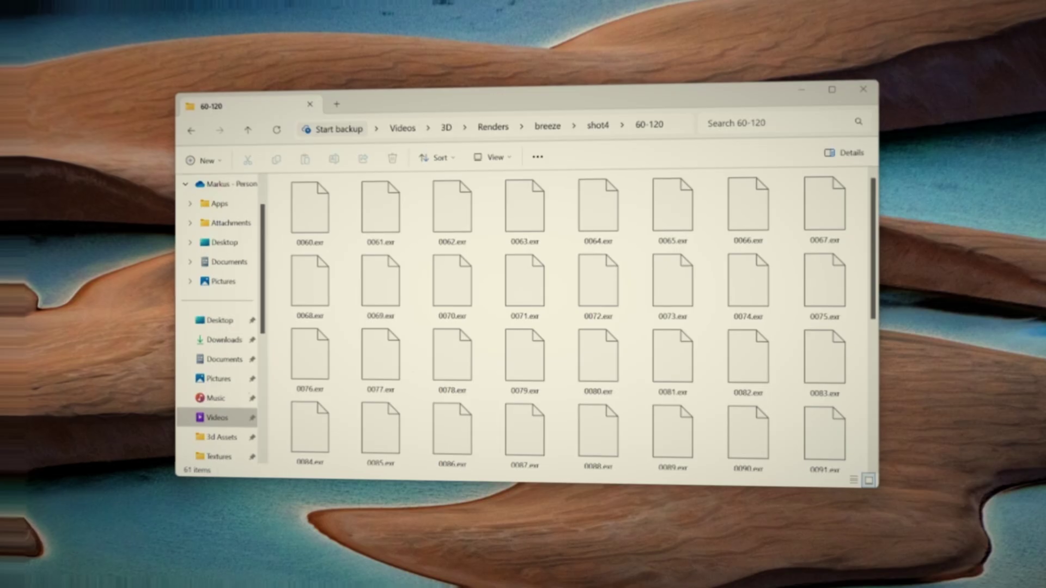
pyautogui.doubleClick(542, 276)
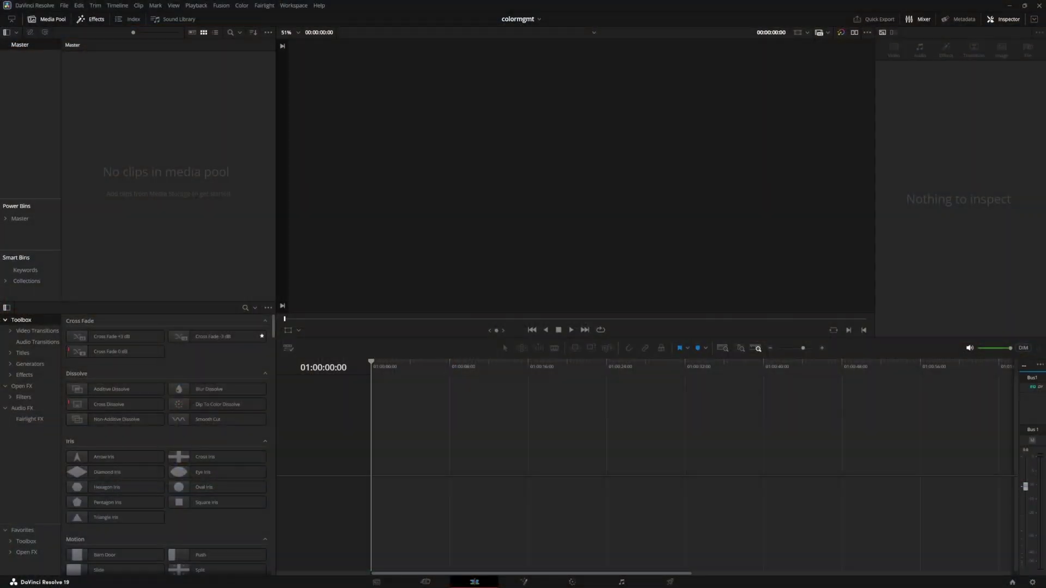
# Step: Import all 141 smoke EXR frames into the media pool, place them on Timeline 1 and preview them
pyautogui.hotkey('alt', 'Tab')
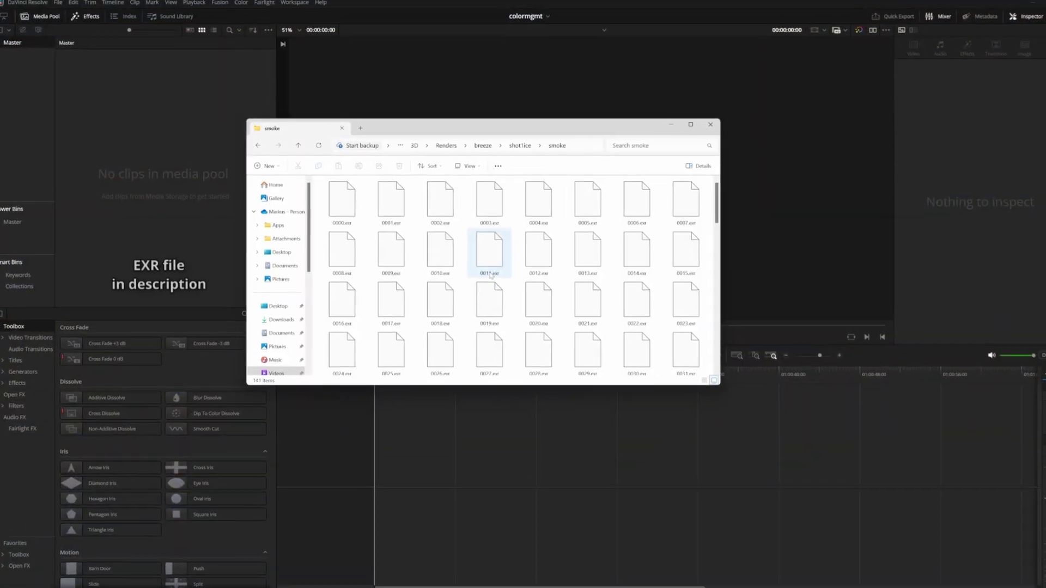
pyautogui.hotkey('ctrl', 'a')
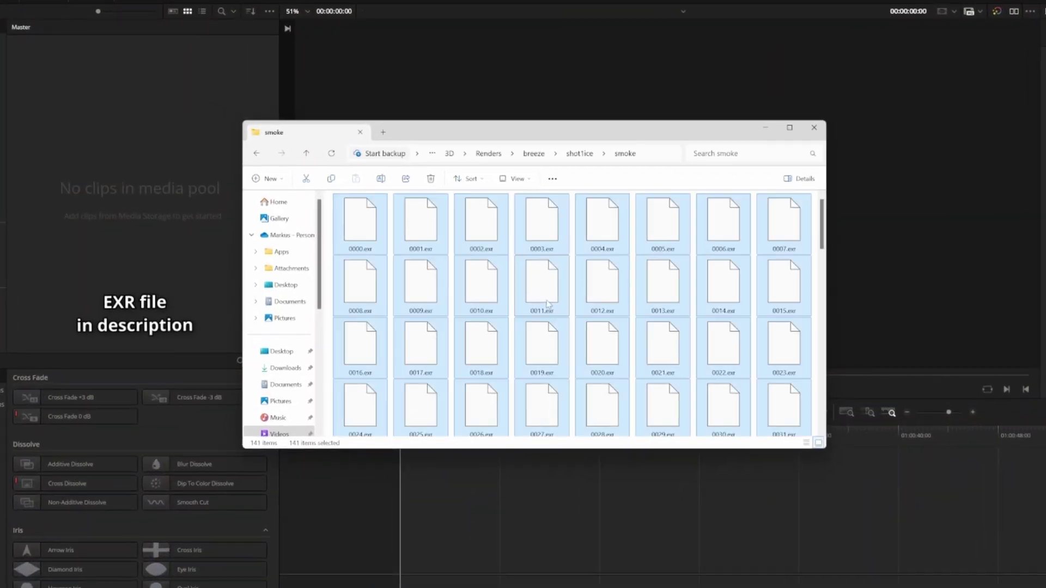
pyautogui.moveTo(157, 146); pyautogui.dragTo(125, 137)
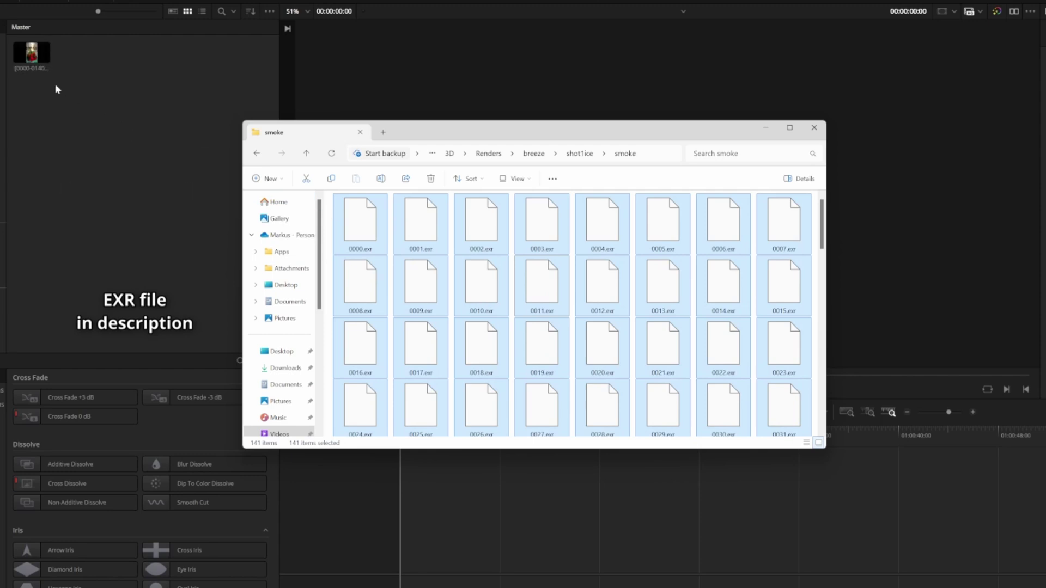
pyautogui.moveTo(31, 57); pyautogui.dragTo(50, 76)
pyautogui.moveTo(403, 424); pyautogui.dragTo(403, 425)
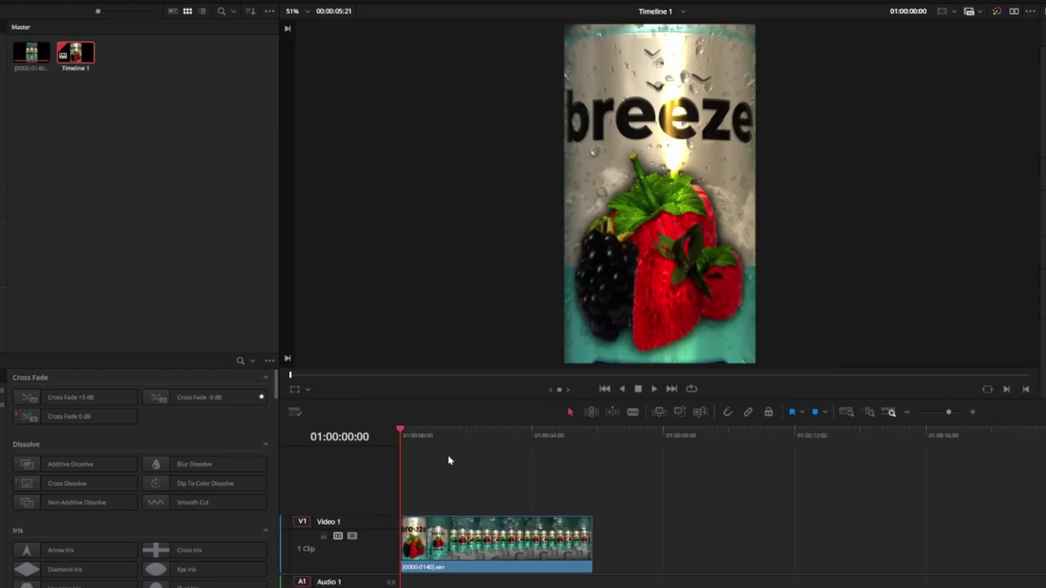
pyautogui.press('space')
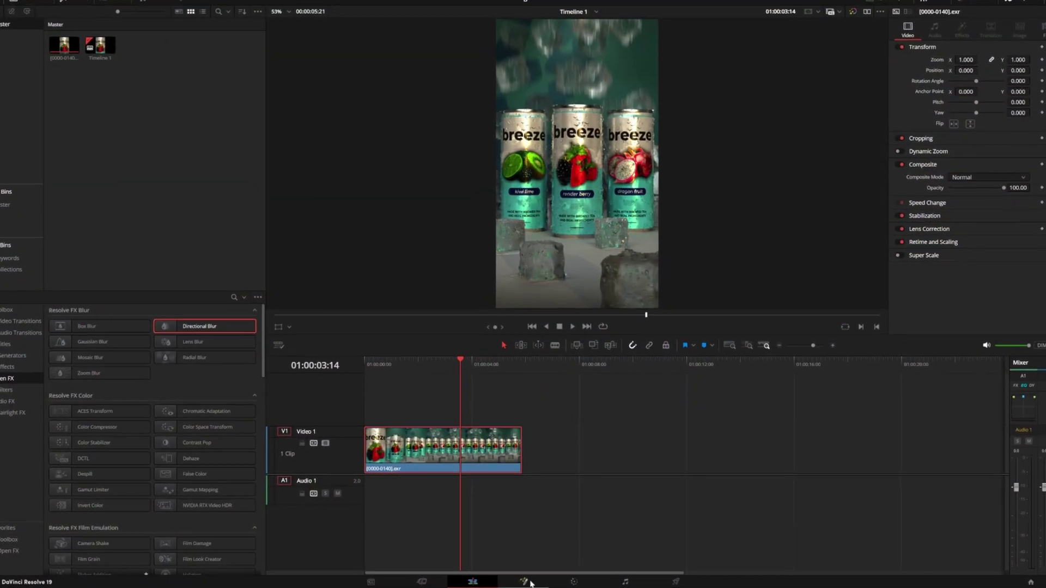
# Step: On the Fusion page, search 'oc' and insert an OCIO ColorSpace node into the flow
pyautogui.click(527, 582)
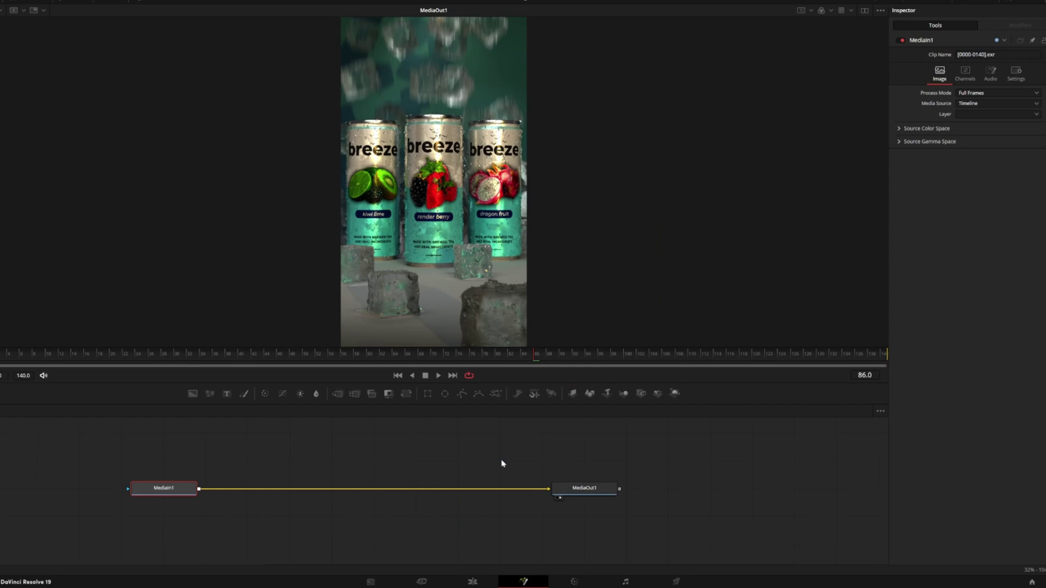
pyautogui.press('BackSpace')
pyautogui.press('BackSpace')
pyautogui.press('BackSpace')
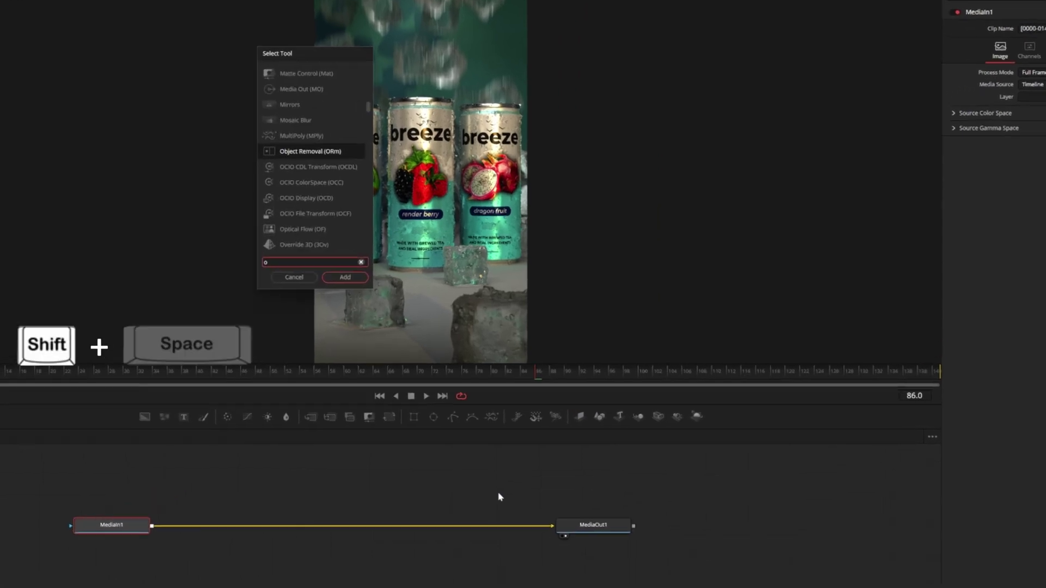
pyautogui.write('ocio')
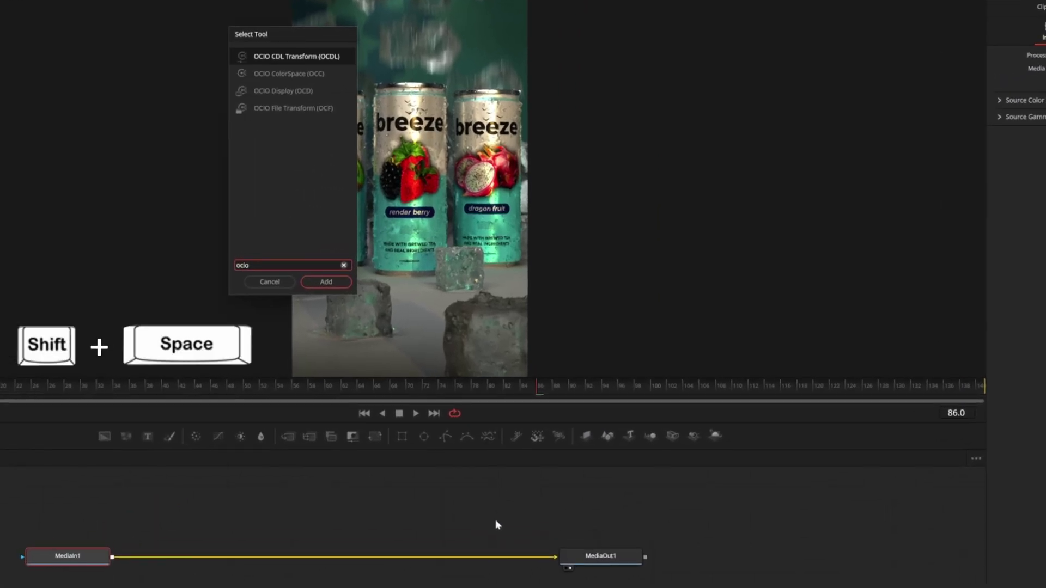
pyautogui.press('Down')
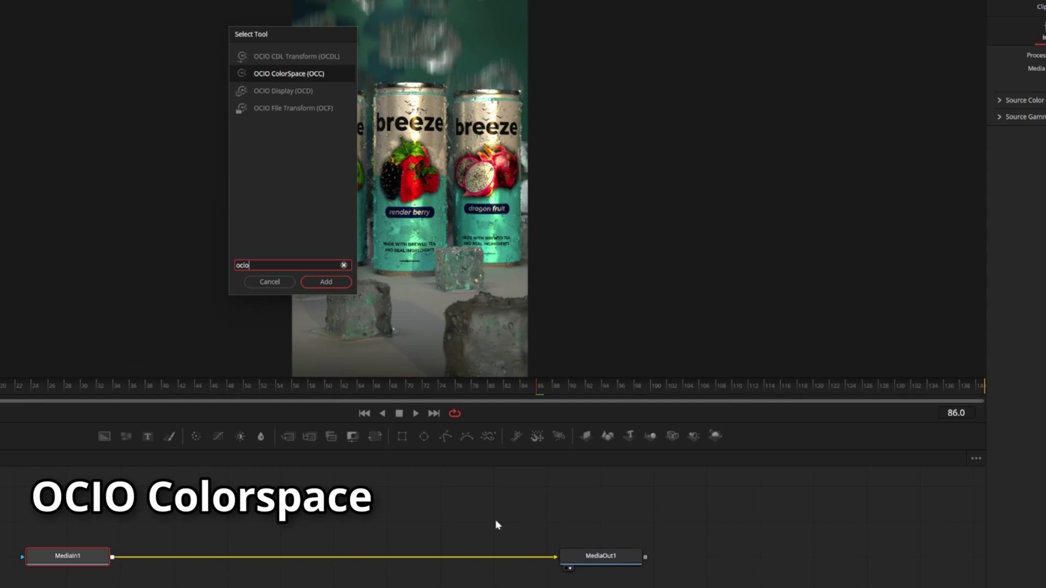
pyautogui.press('Return')
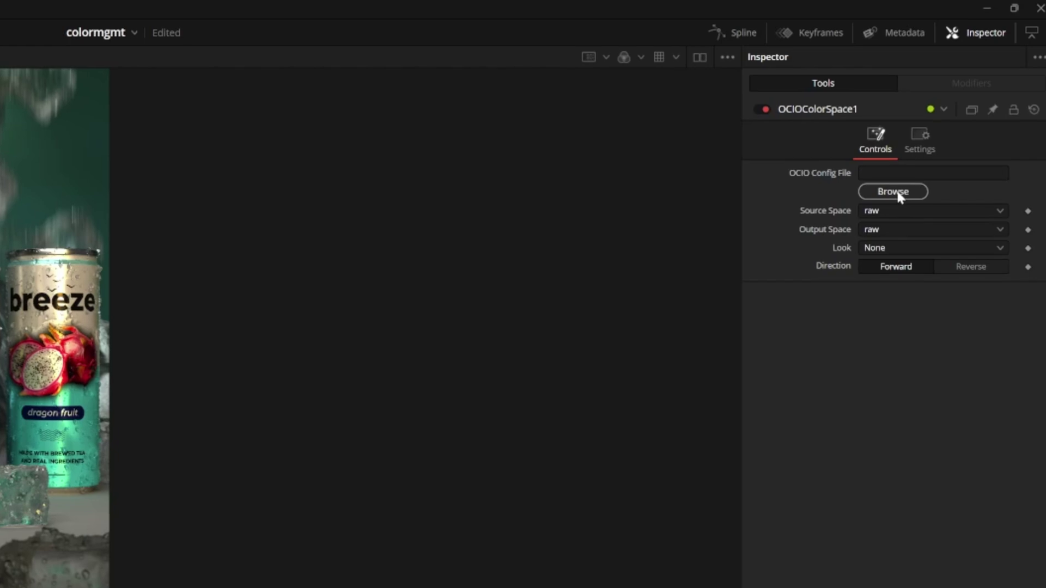
# Step: Load config.ocio from Blender 4.2's datafiles > colormanagement folder as the node's OCIO config
pyautogui.click(895, 196)
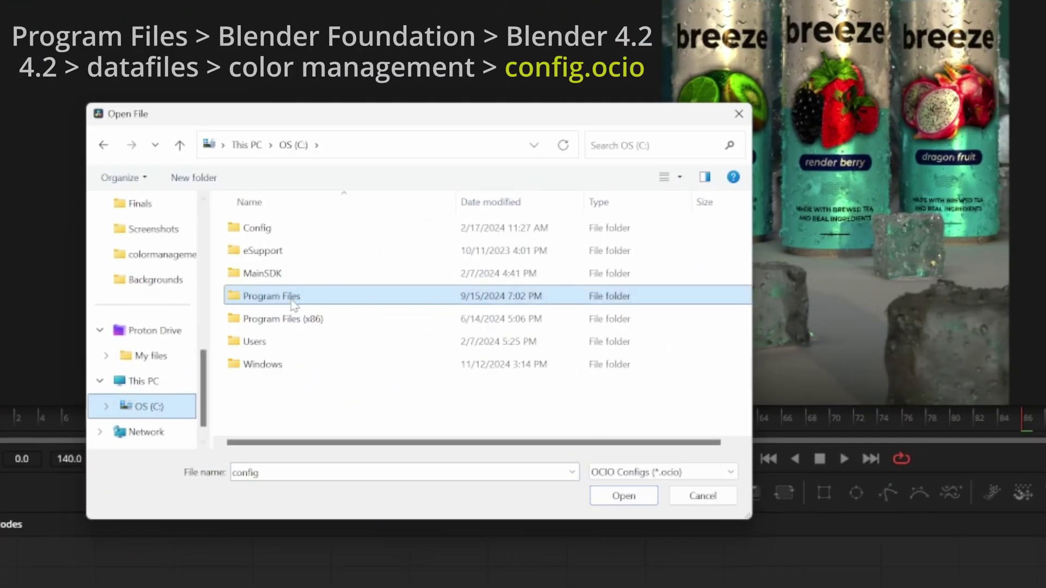
pyautogui.doubleClick(294, 301)
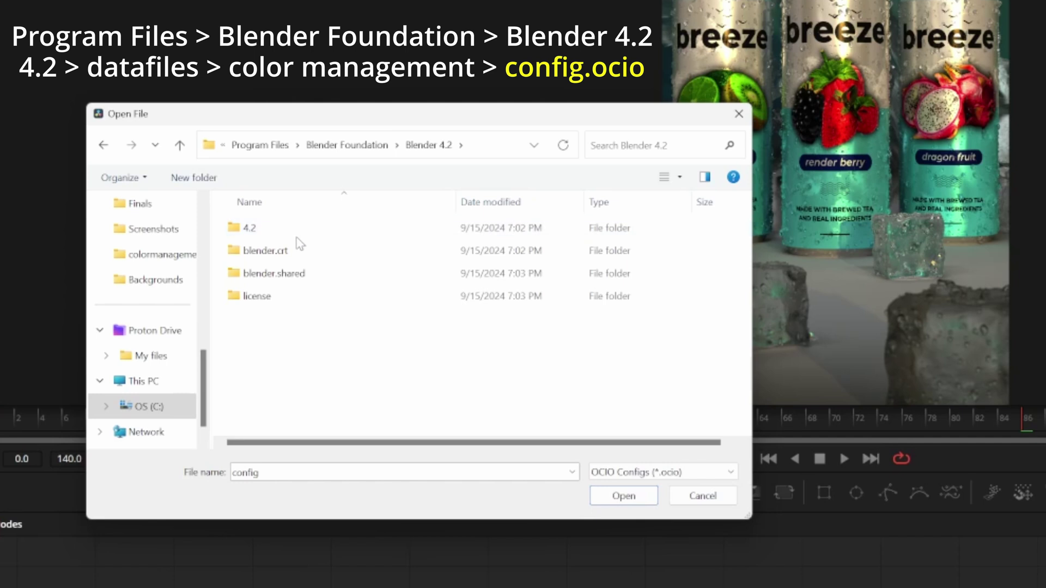
pyautogui.doubleClick(296, 238)
pyautogui.doubleClick(297, 236)
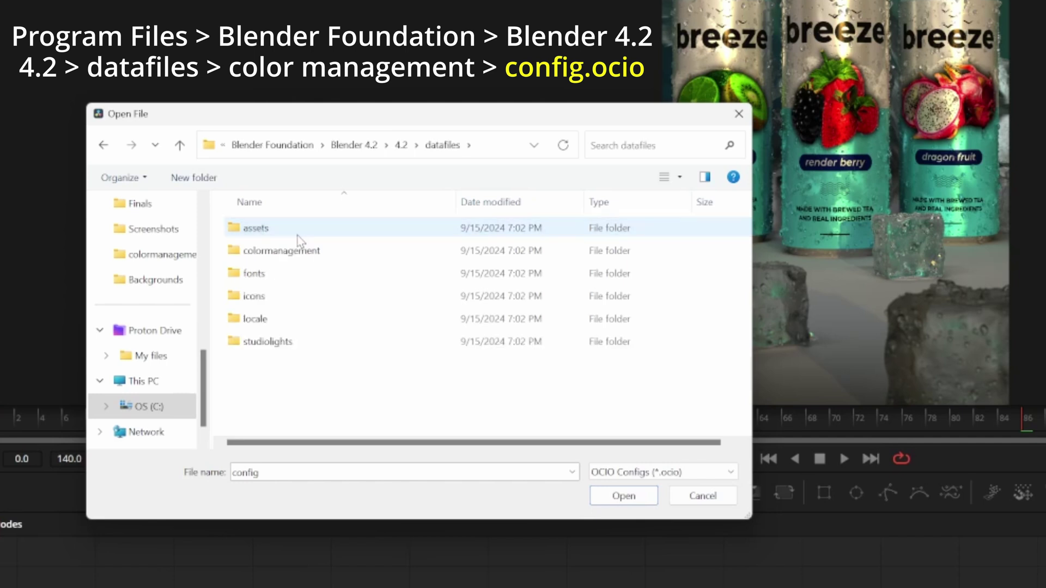
pyautogui.doubleClick(300, 250)
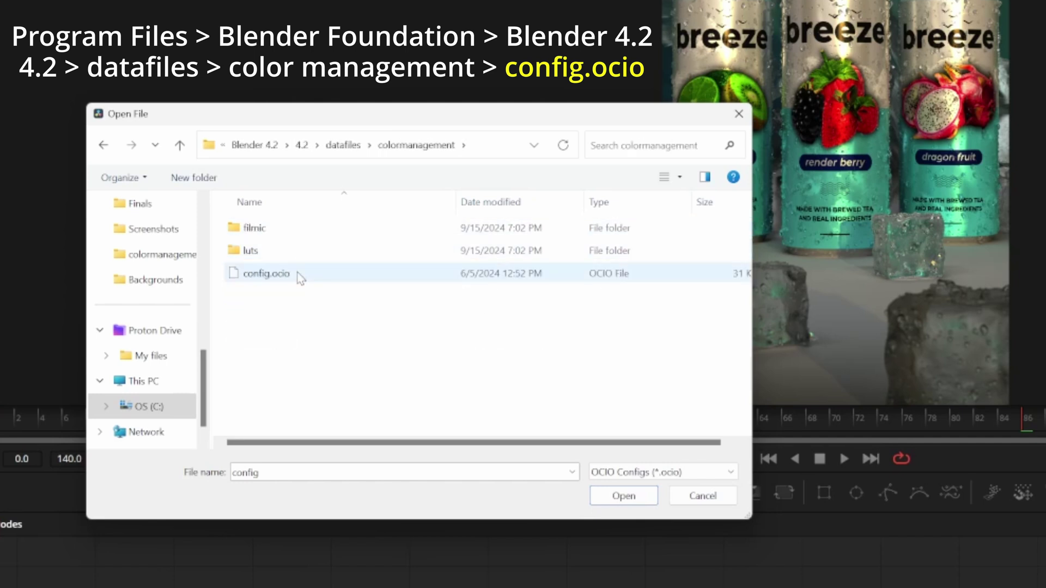
pyautogui.doubleClick(300, 276)
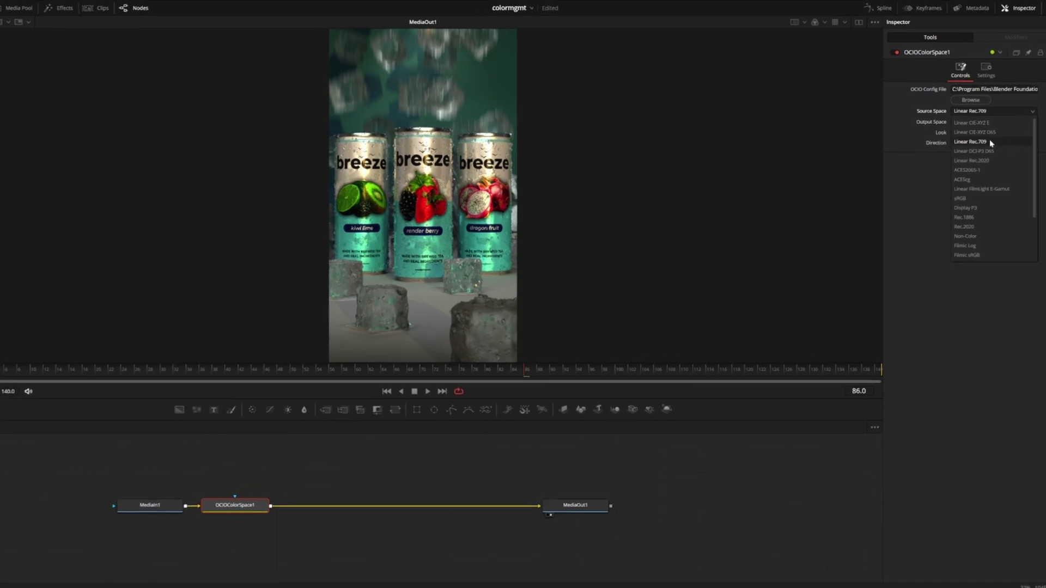
# Step: Set Source Space Linear Rec.709, Output Space AgX Base sRGB, and Look AgX - High Contrast
pyautogui.click(974, 136)
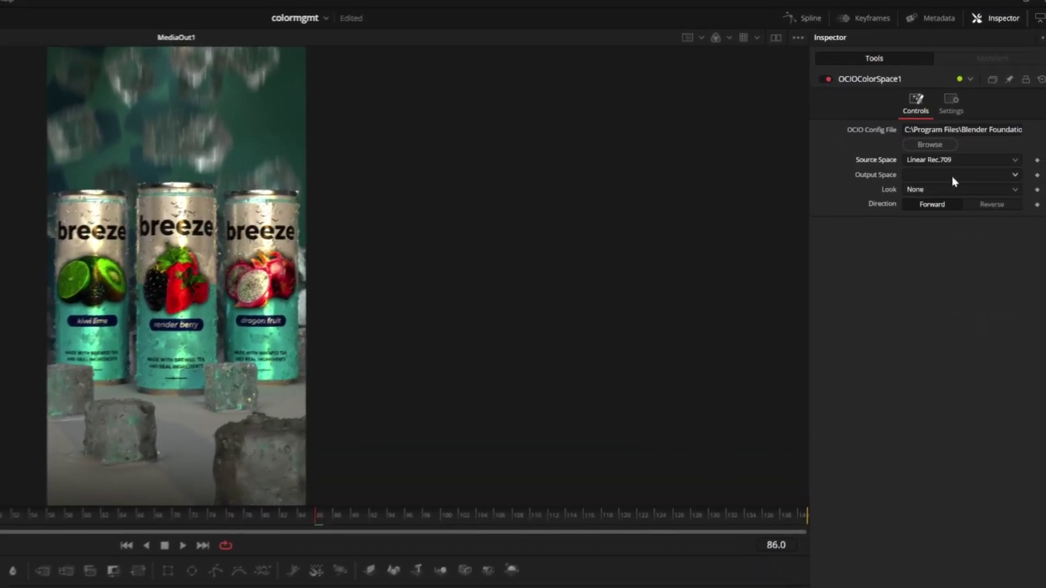
pyautogui.click(953, 175)
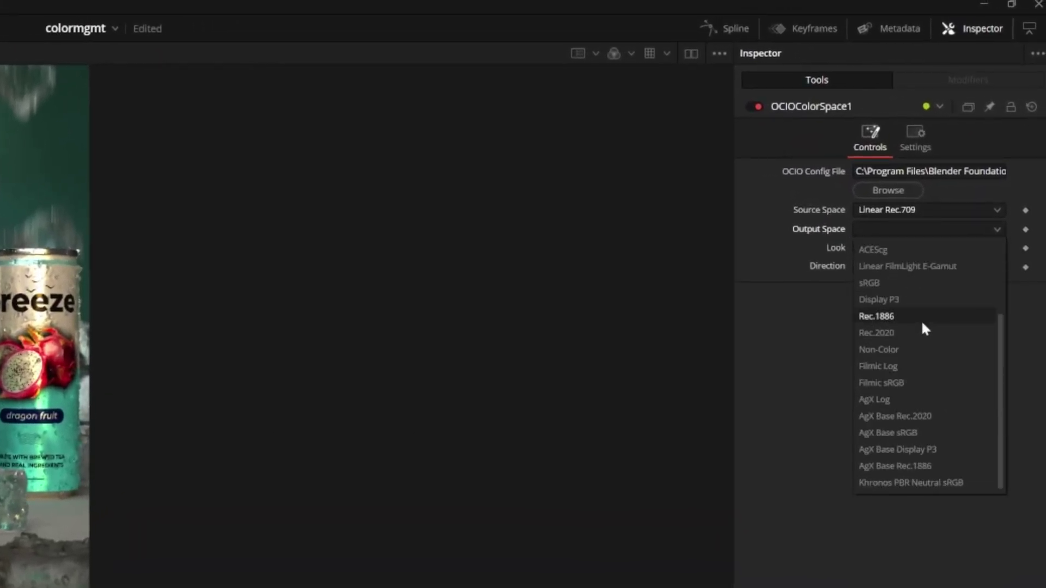
pyautogui.click(923, 432)
pyautogui.click(908, 247)
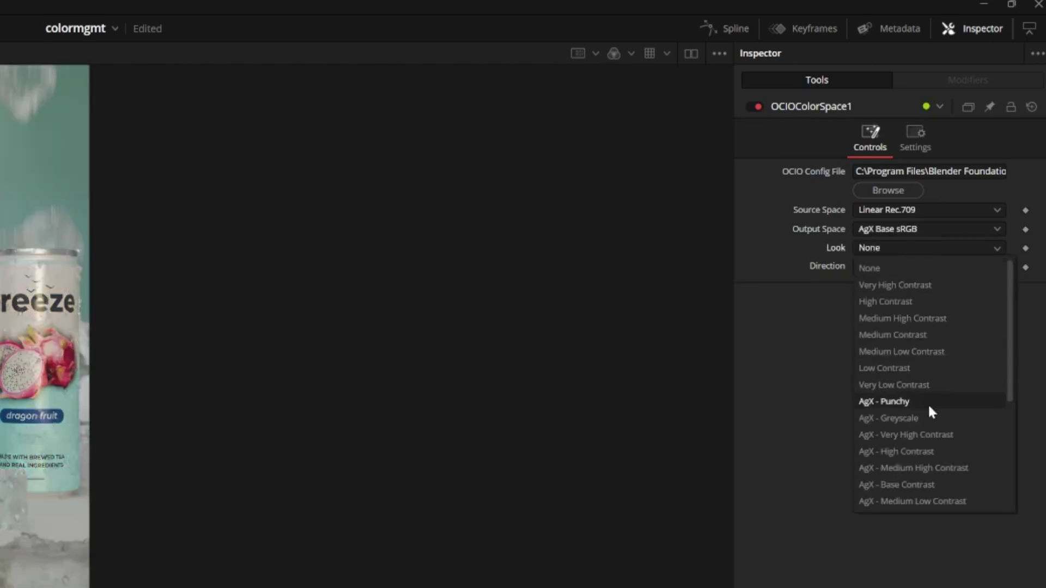
pyautogui.click(929, 451)
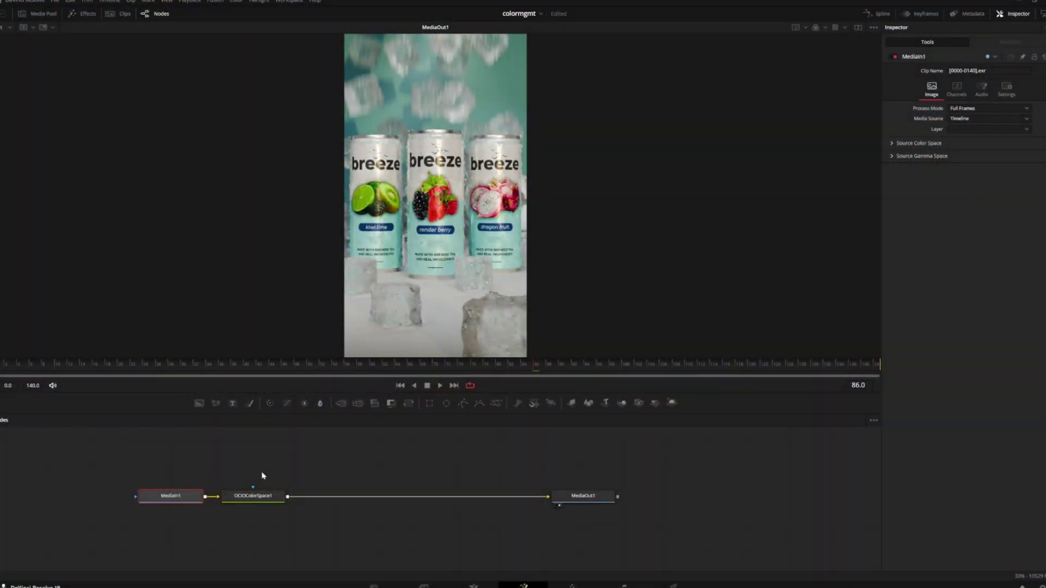
# Step: Search 'cc' in the tool search and insert a Color Corrector node after MediaIn1
pyautogui.hotkey('shift', 'space')
pyautogui.write('c')
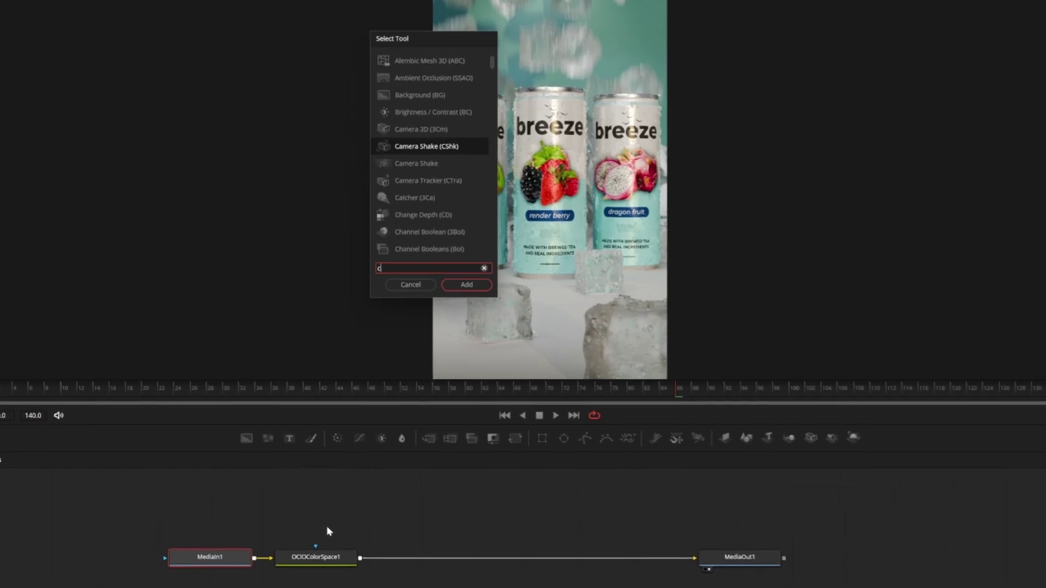
pyautogui.write('c')
pyautogui.press('Return')
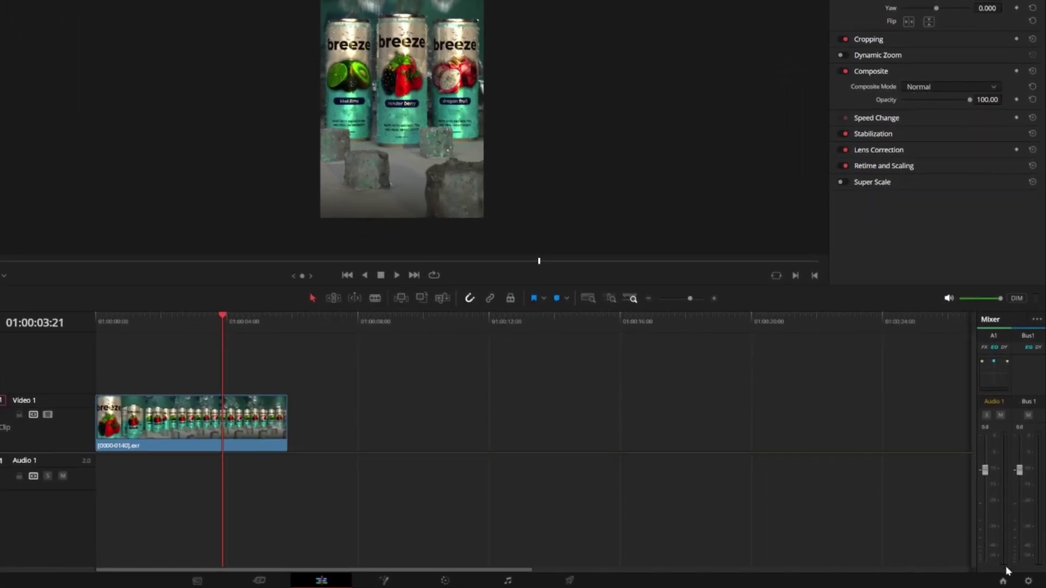
# Step: In Project Settings > Image Scaling, switch the resize filter from Sharper to Bicubic and save
pyautogui.click(1028, 582)
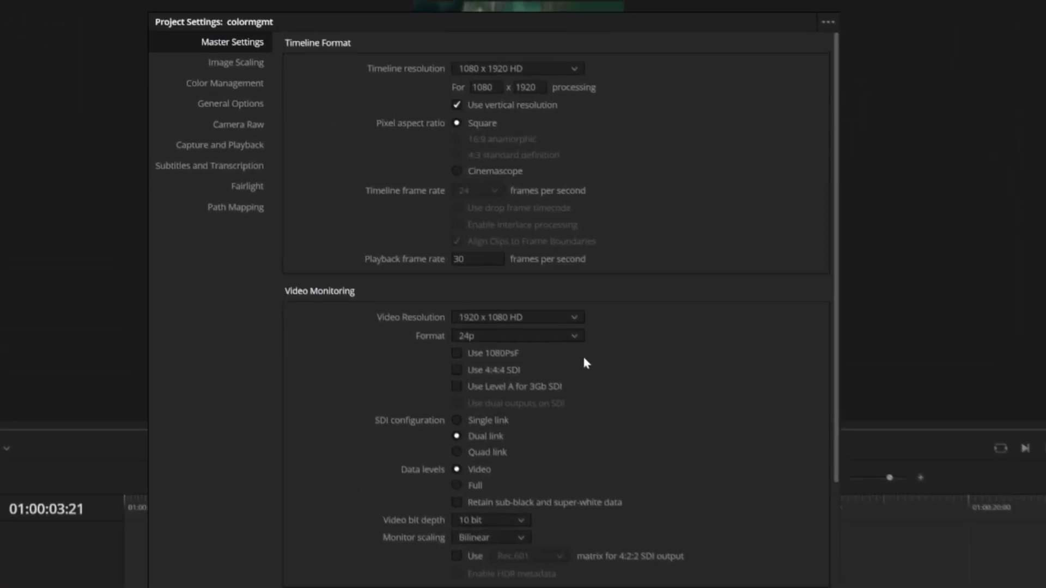
pyautogui.click(249, 93)
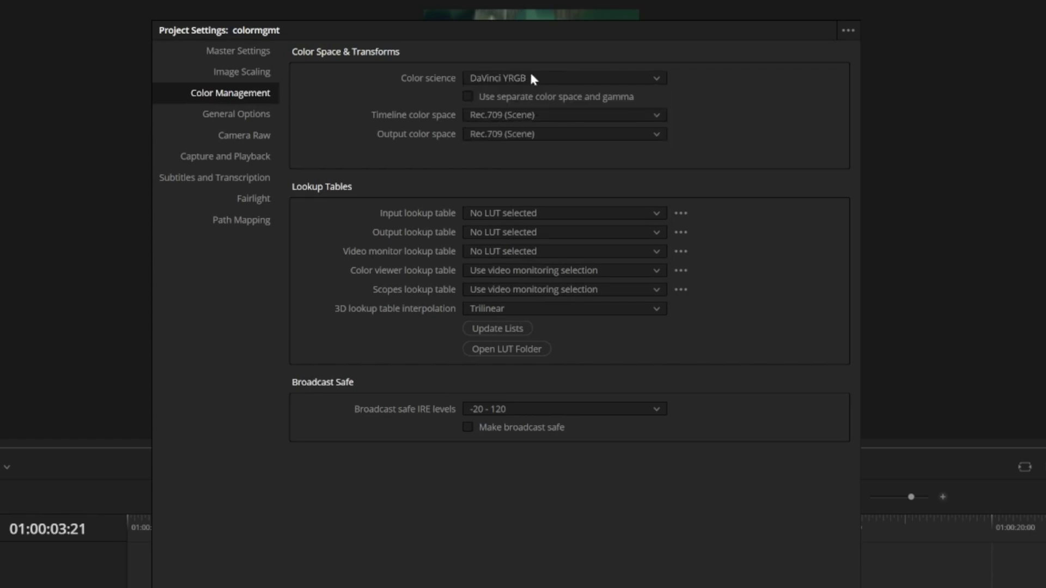
pyautogui.click(256, 70)
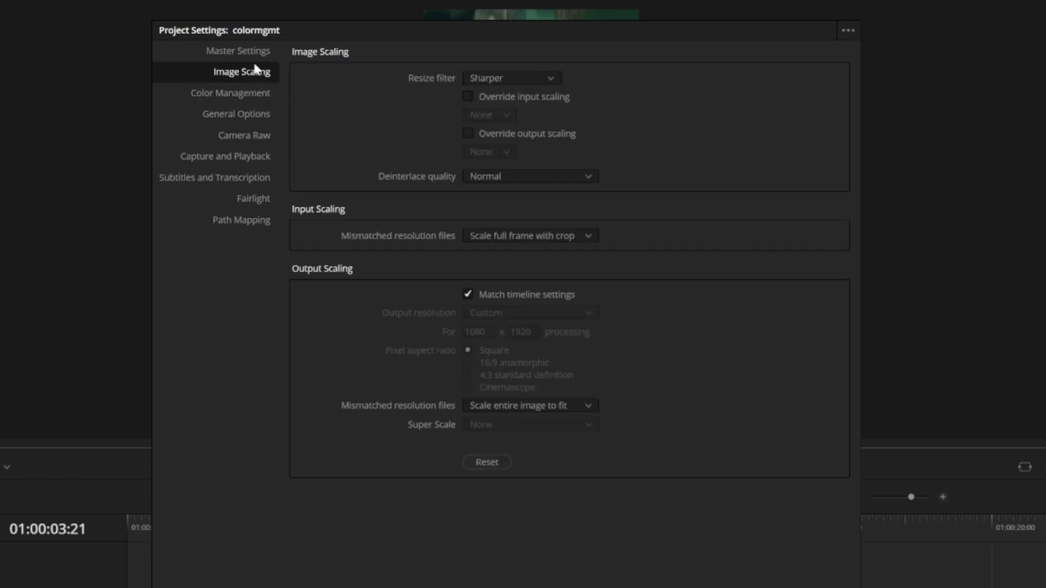
pyautogui.click(520, 80)
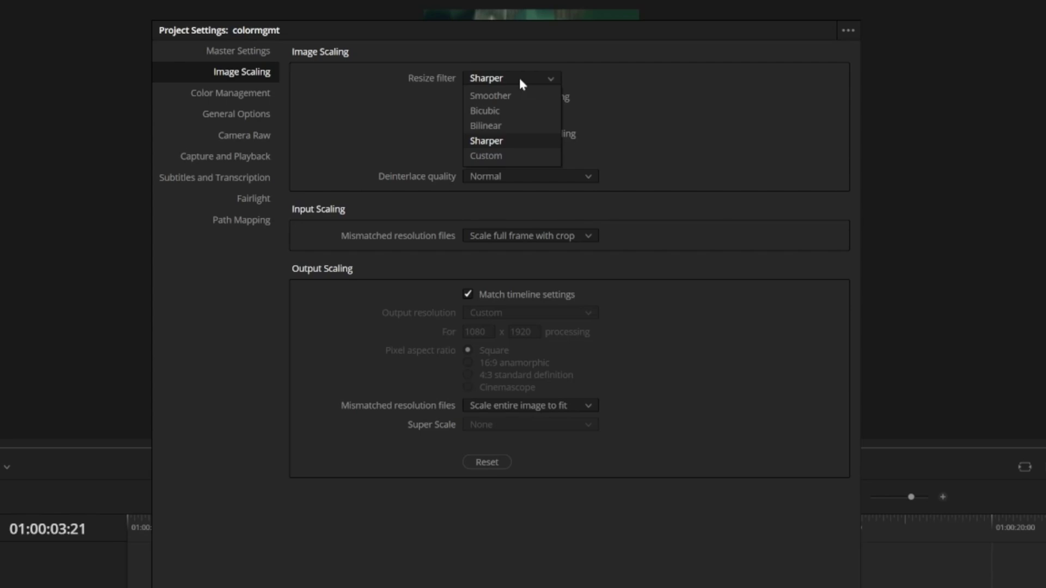
pyautogui.click(519, 112)
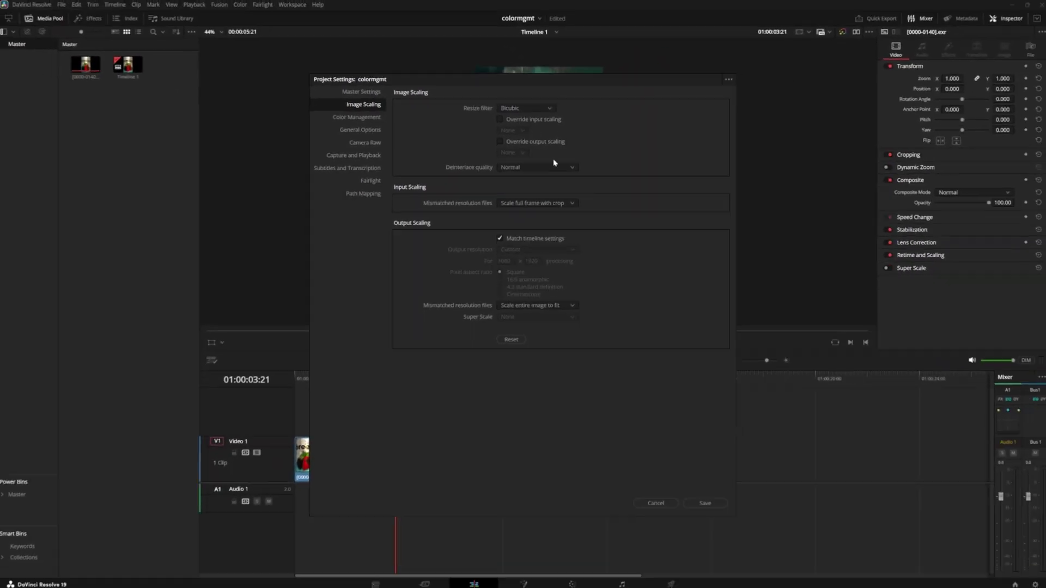
pyautogui.click(704, 501)
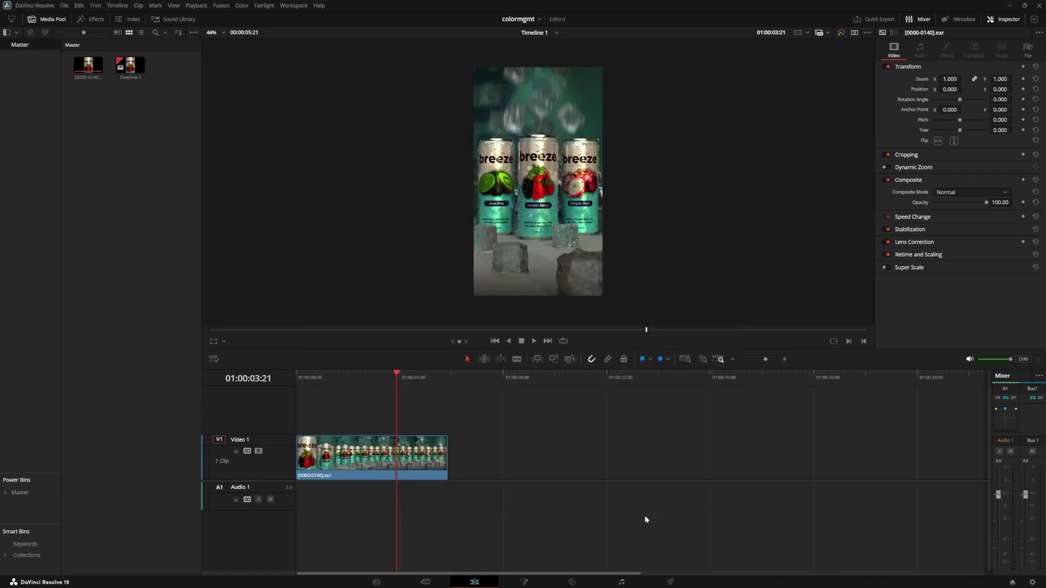
# Step: On the Color page, apply Color Space Transform from the effects library to node 01
pyautogui.click(572, 583)
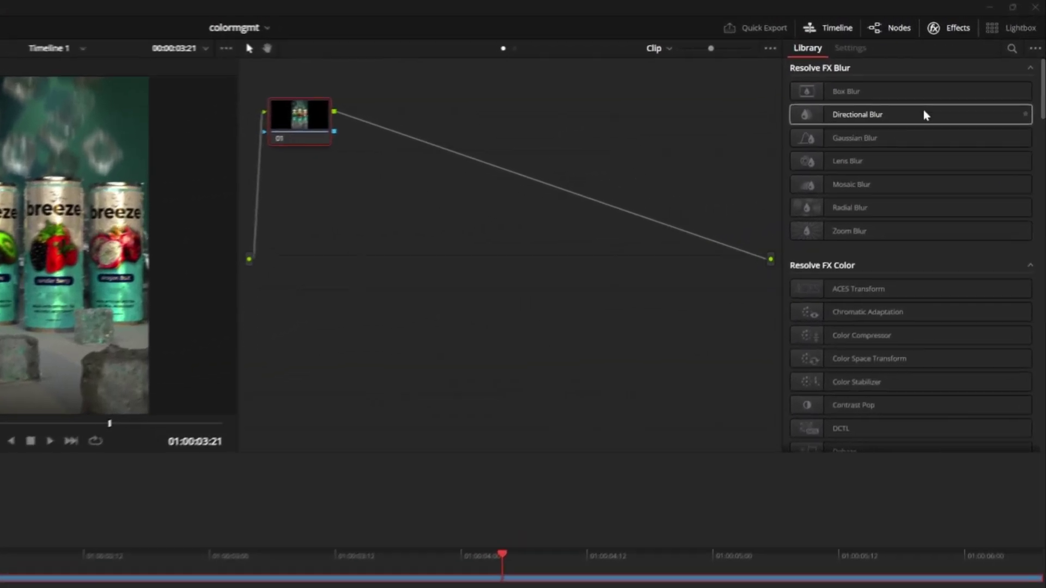
pyautogui.click(1012, 48)
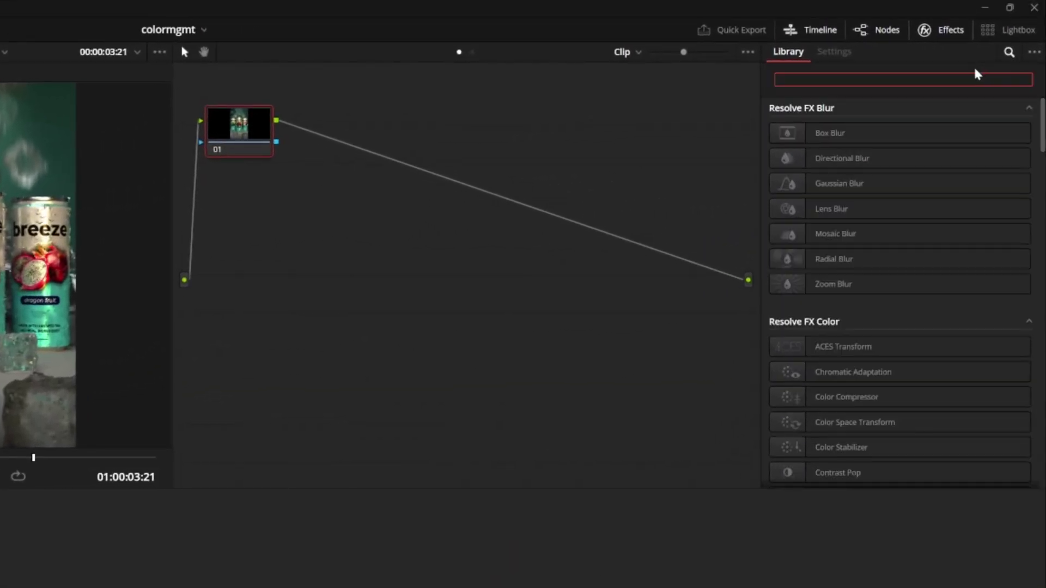
pyautogui.write('color')
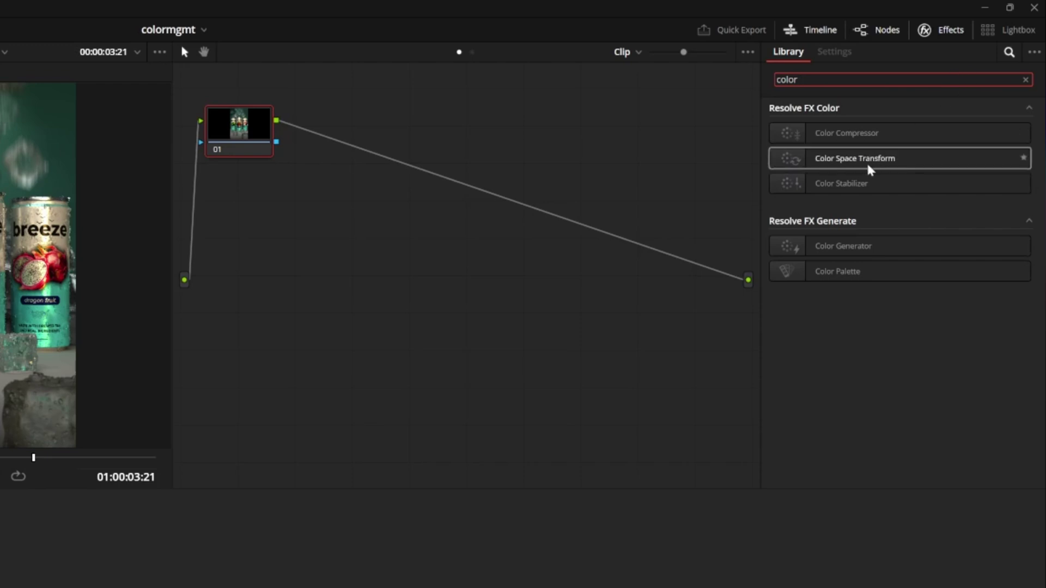
pyautogui.moveTo(873, 161); pyautogui.dragTo(275, 293)
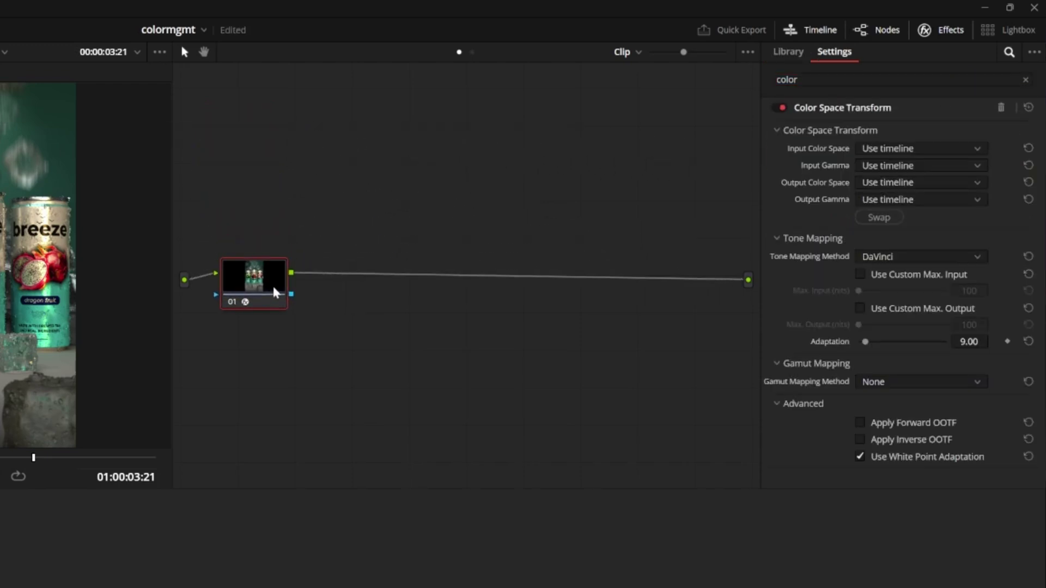
# Step: Set the transform's input to Rec.709 color space with Linear gamma
pyautogui.click(887, 151)
pyautogui.click(877, 300)
pyautogui.click(910, 166)
pyautogui.press('l')
pyautogui.press('Return')
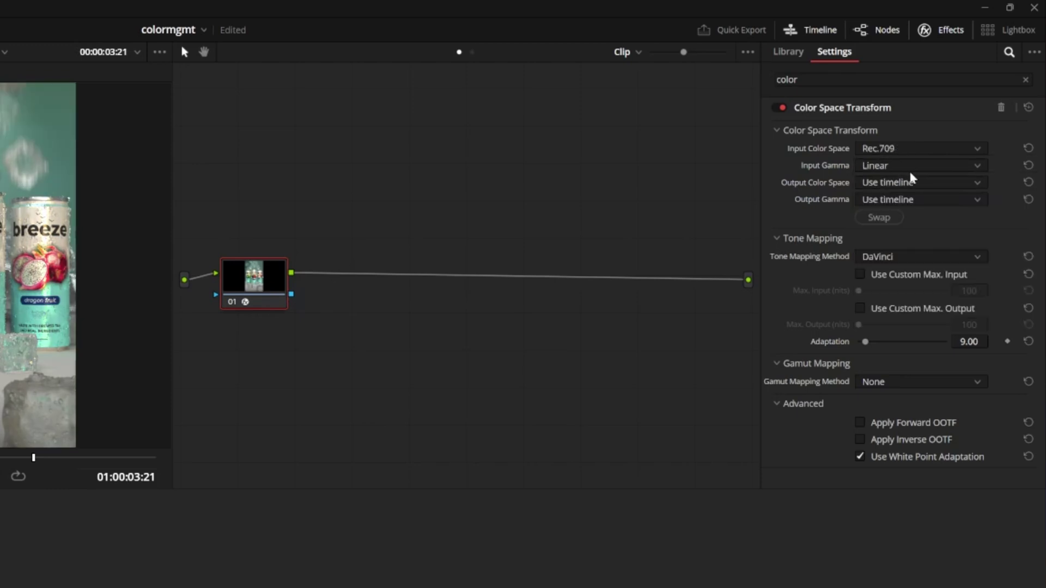
# Step: Set output to DaVinci Wide Gamut / DaVinci Intermediate with tone mapping None, then move node 01 right
pyautogui.click(913, 182)
pyautogui.press('d')
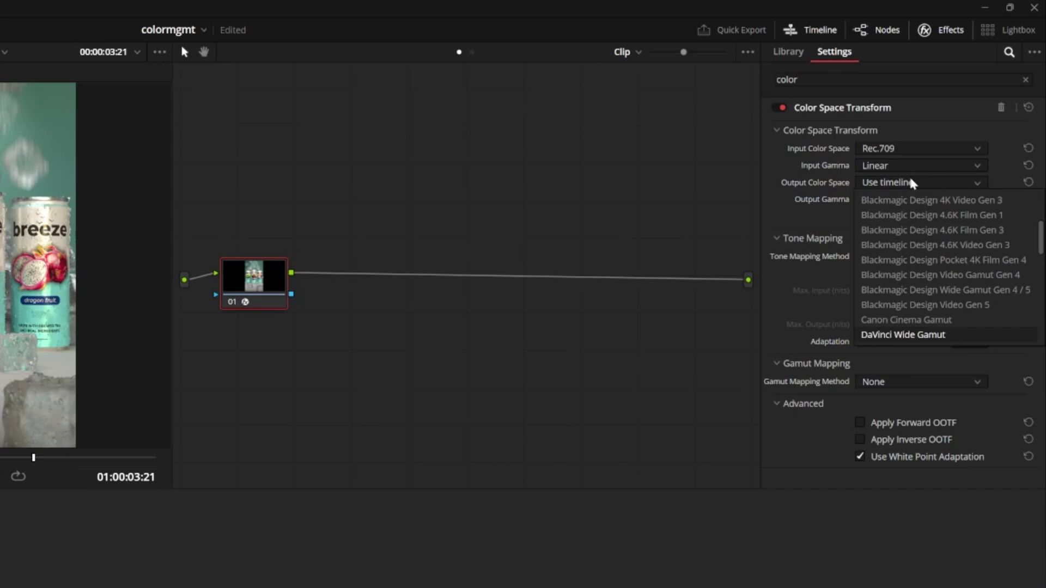
pyautogui.press('Return')
pyautogui.click(907, 200)
pyautogui.press('d')
pyautogui.press('Return')
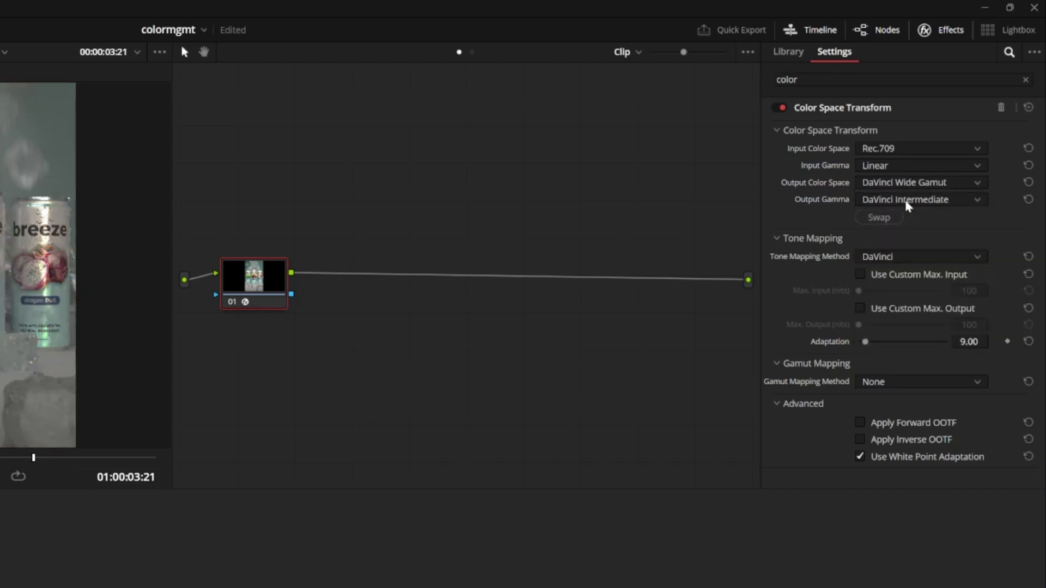
pyautogui.click(913, 257)
pyautogui.click(907, 279)
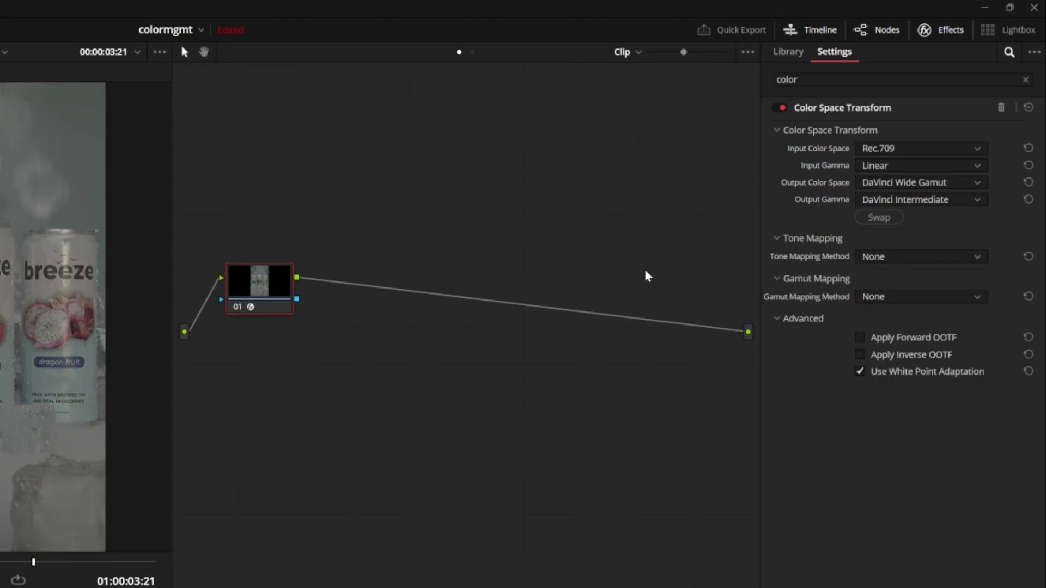
pyautogui.moveTo(266, 293); pyautogui.dragTo(458, 290)
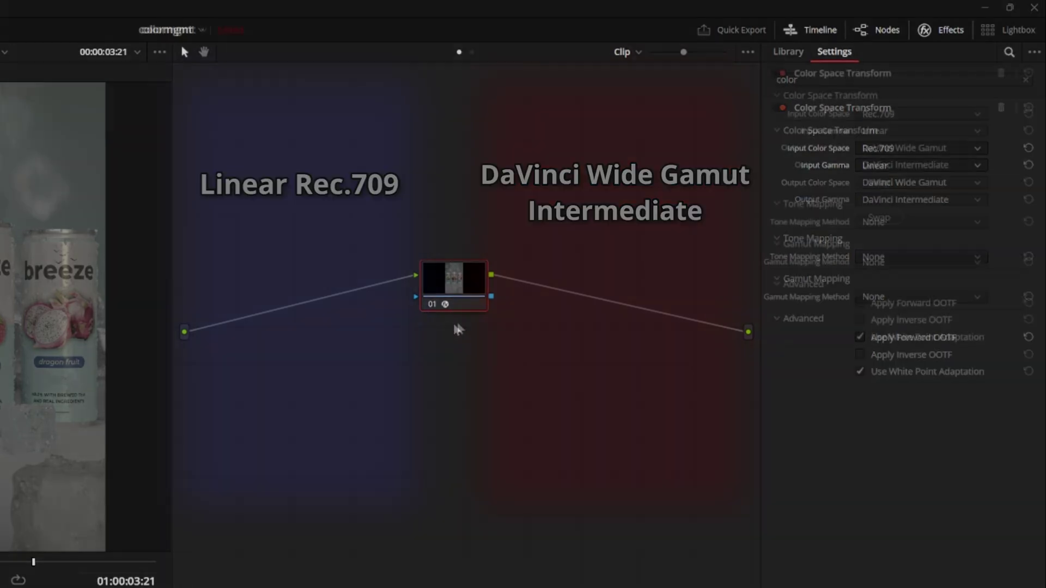
pyautogui.moveTo(457, 291); pyautogui.dragTo(282, 295)
pyautogui.rightClick(282, 296)
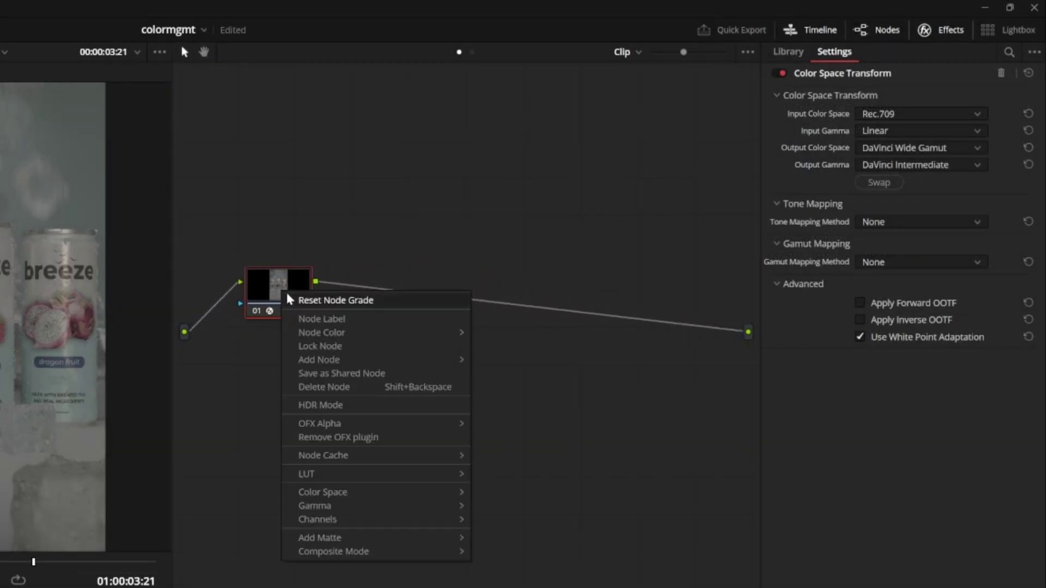
pyautogui.moveTo(326, 361)
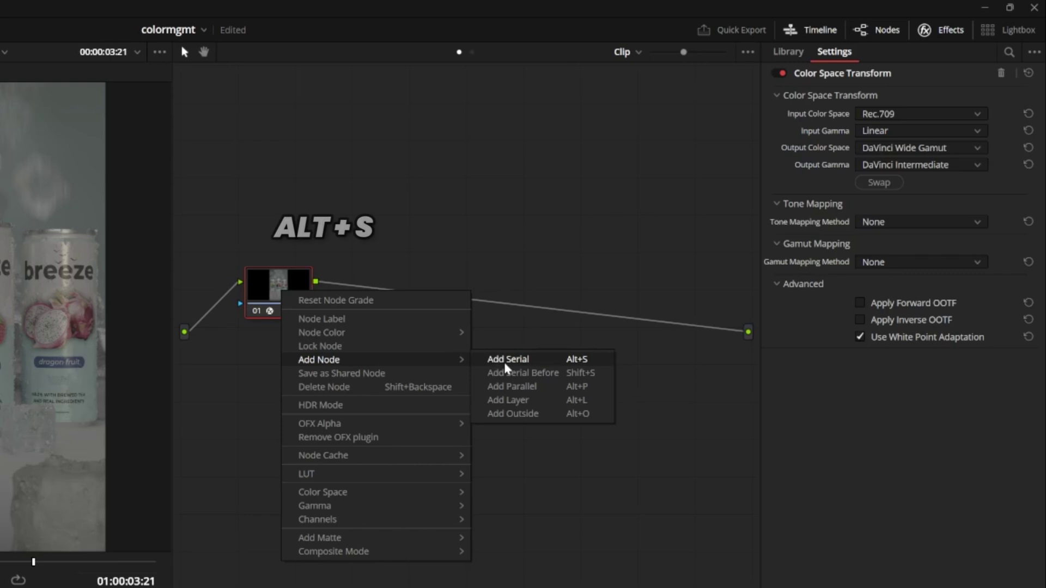
pyautogui.click(285, 288)
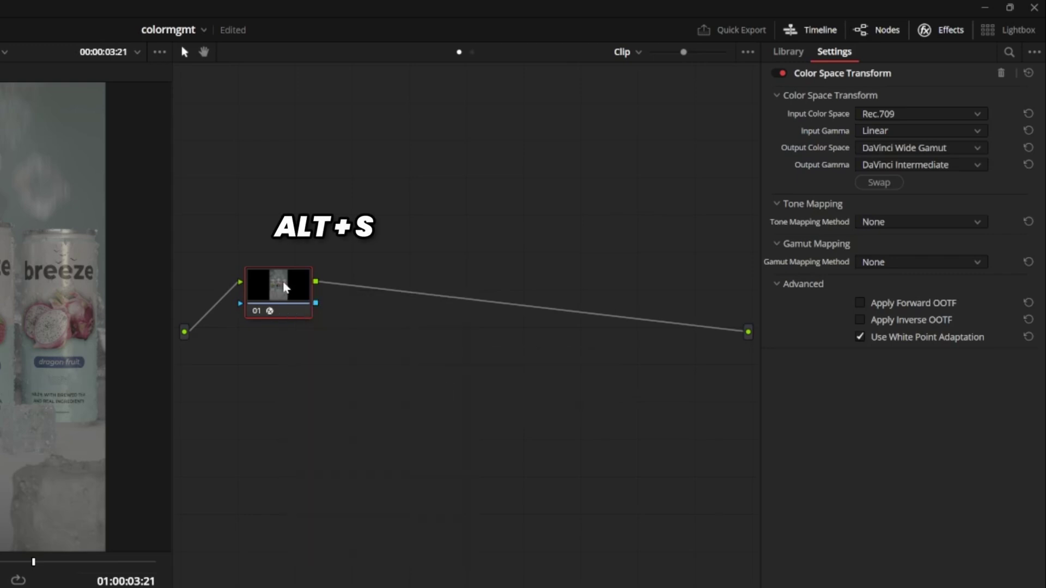
# Step: Add serial node 02 after node 01 and apply Color Space Transform to it
pyautogui.hotkey('alt', 's')
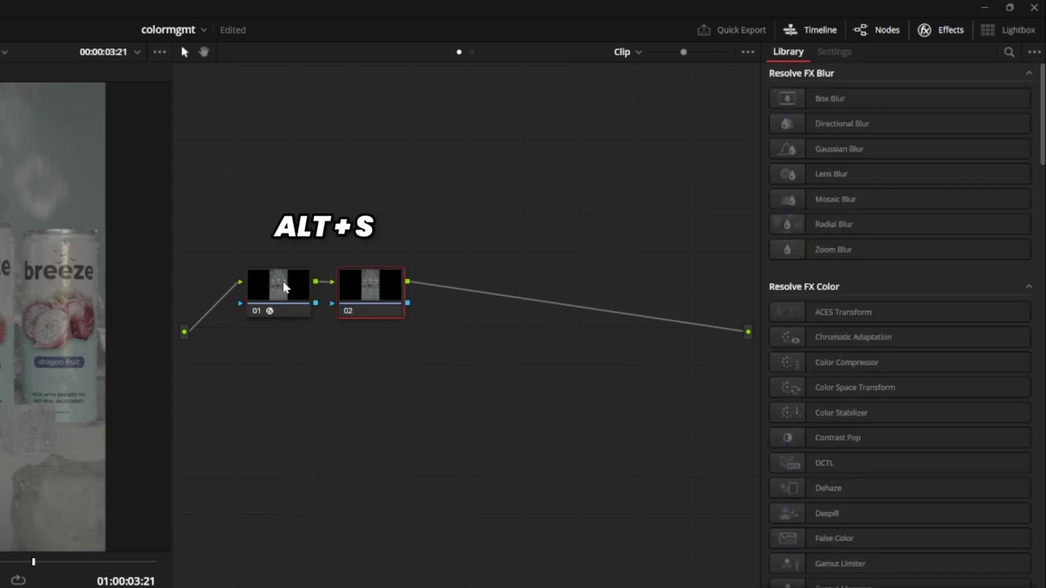
pyautogui.click(1009, 53)
pyautogui.write('color')
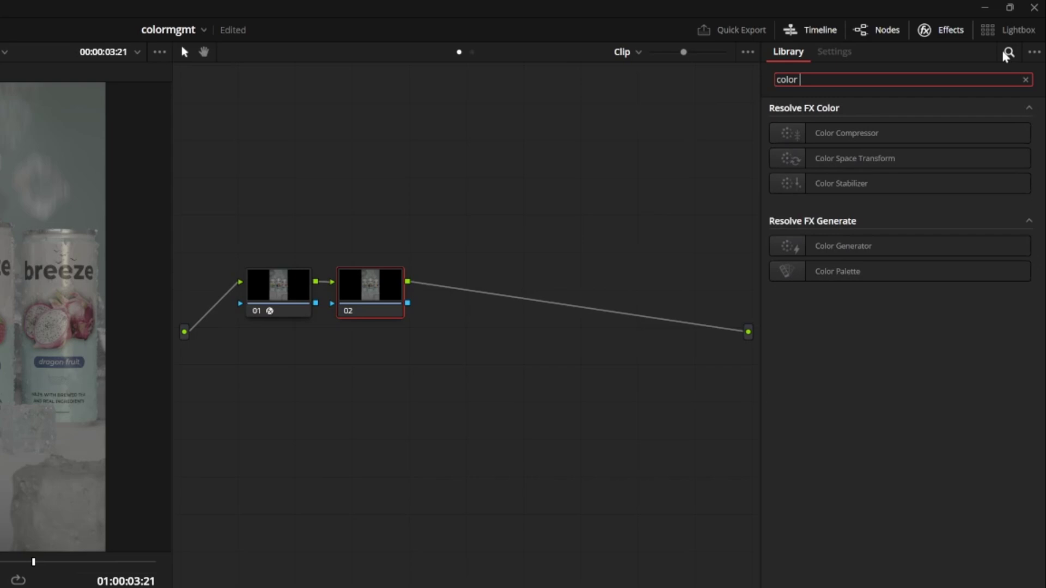
pyautogui.moveTo(883, 159); pyautogui.dragTo(371, 289)
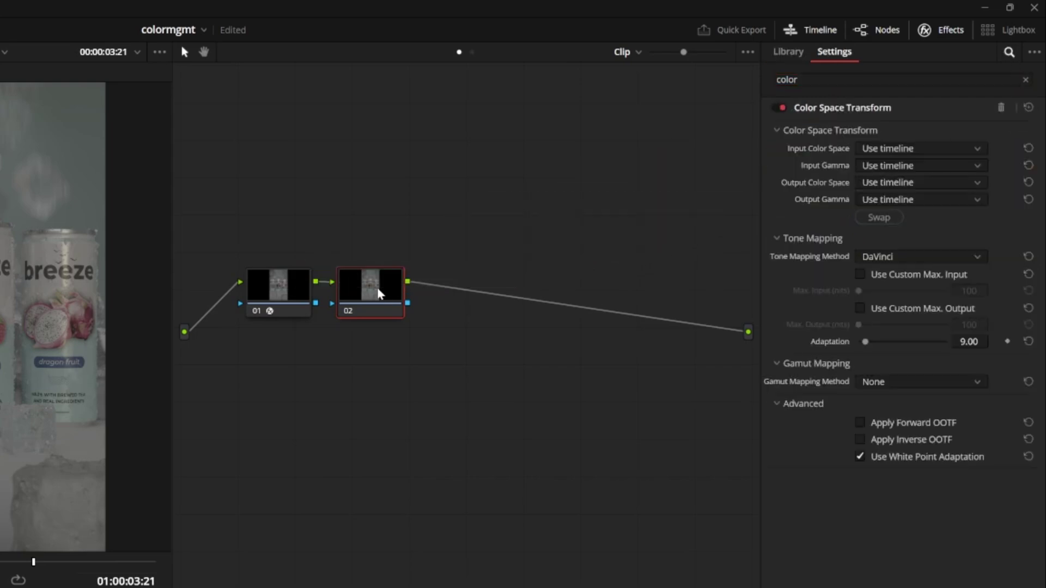
# Step: Set node 02's input to DaVinci Wide Gamut color space with DaVinci Intermediate gamma
pyautogui.click(966, 155)
pyautogui.press('d')
pyautogui.press('Return')
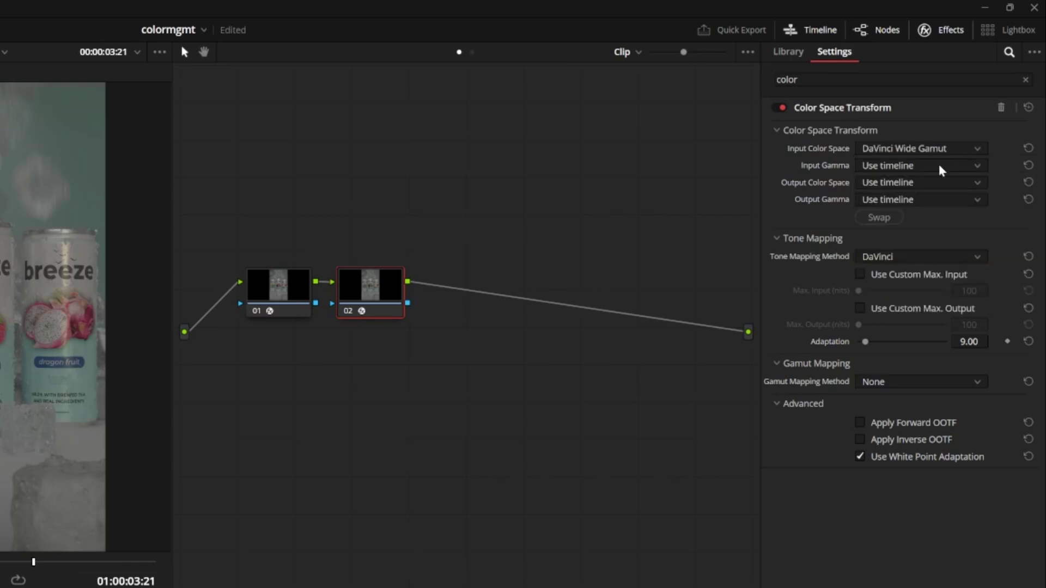
pyautogui.click(943, 168)
pyautogui.press('d')
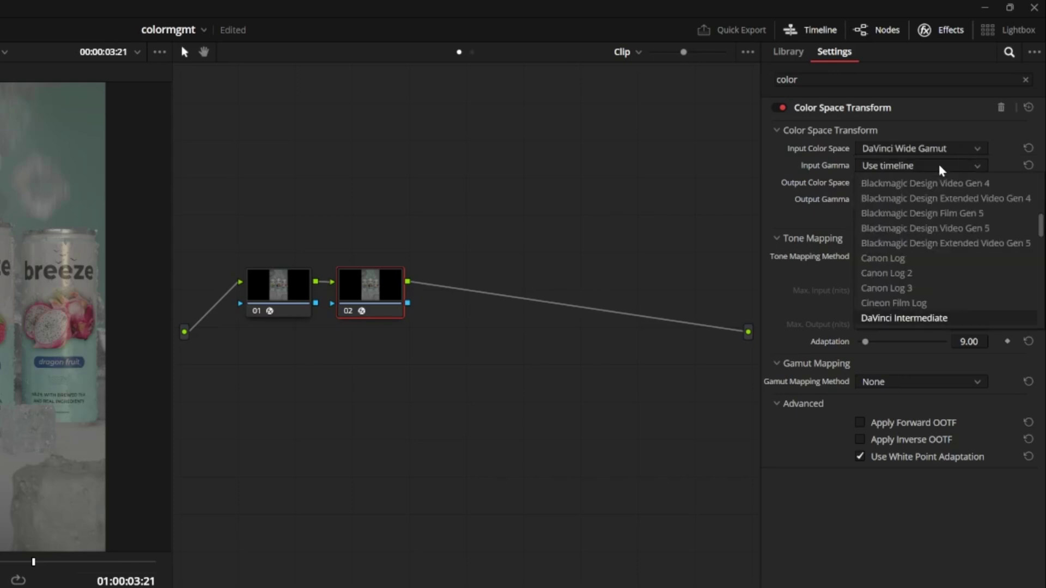
pyautogui.press('Return')
# Step: Set output to Rec.709 Gamma 2.2, save the project, and keep DaVinci tone mapping
pyautogui.click(917, 188)
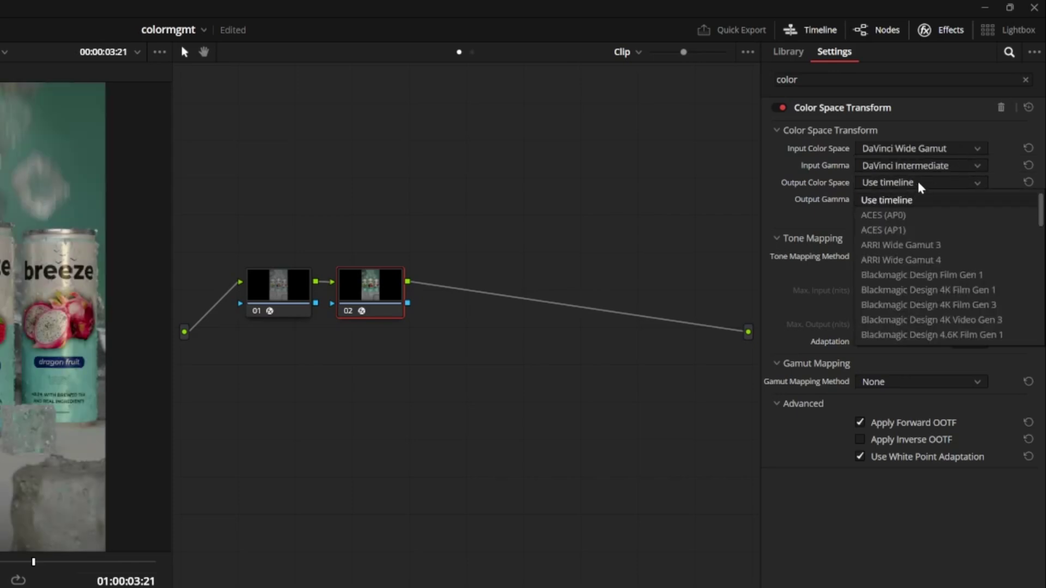
pyautogui.press('r')
pyautogui.press('Return')
pyautogui.click(903, 201)
pyautogui.press('g')
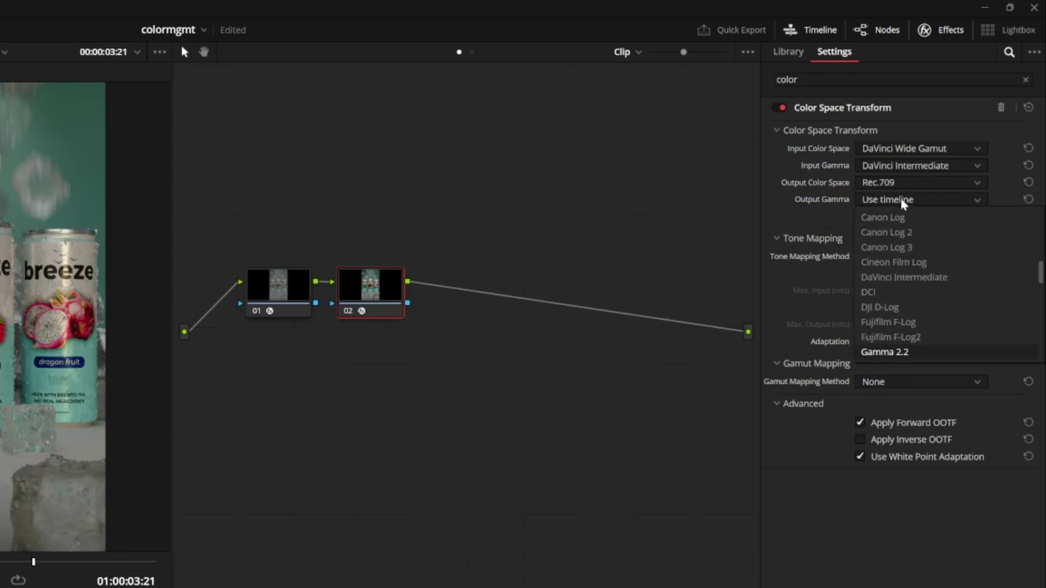
pyautogui.press('Return')
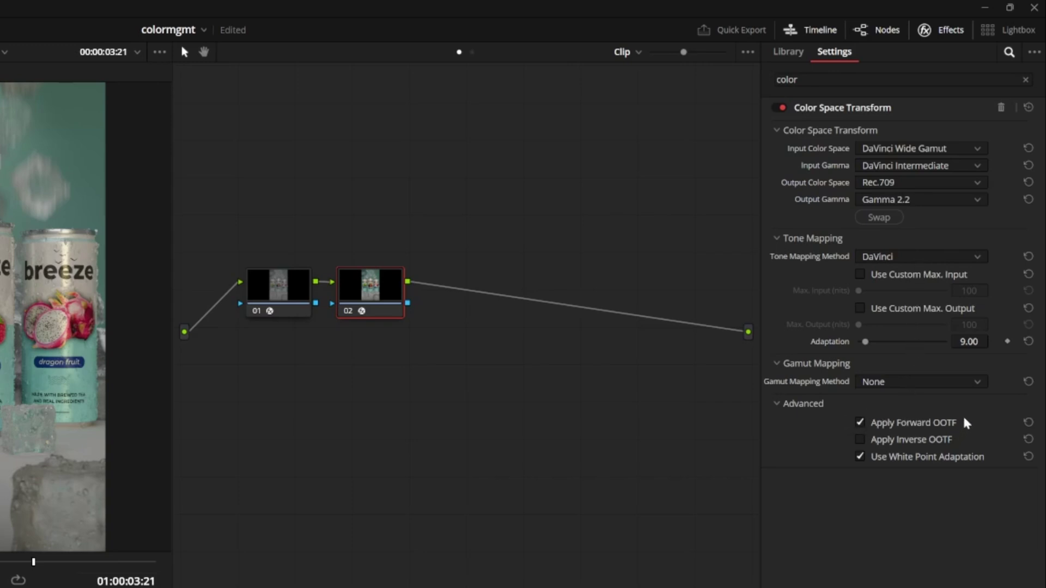
pyautogui.hotkey('ctrl', 's')
pyautogui.click(922, 261)
pyautogui.click(909, 334)
# Step: Label node 01 'linear > dwg' and node 02 'dwg > display'
pyautogui.rightClick(288, 302)
pyautogui.click(311, 325)
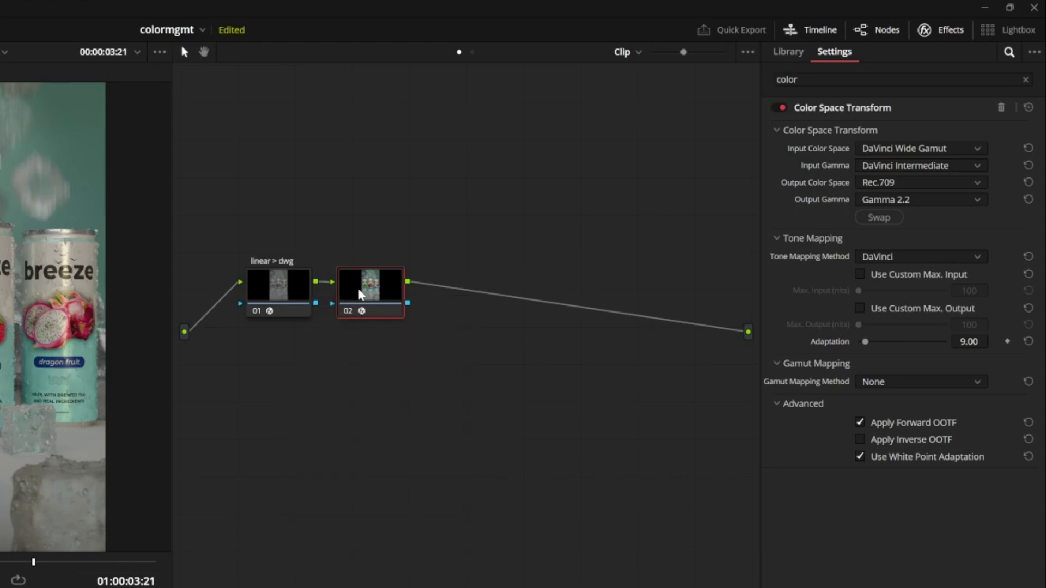
pyautogui.rightClick(359, 295)
pyautogui.click(398, 318)
pyautogui.write('dwg > display')
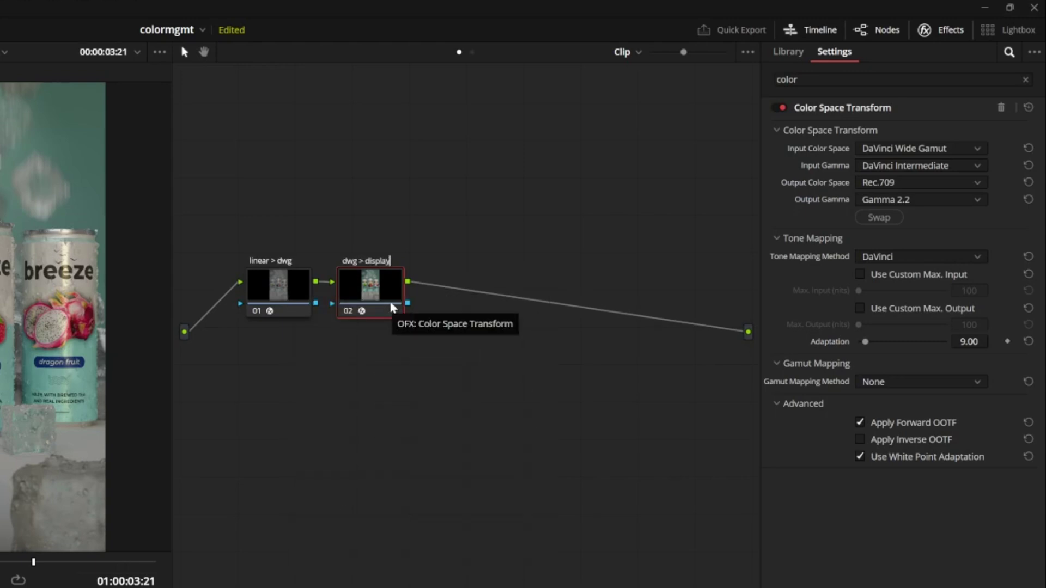
# Step: Line both nodes up in a level row and show node 01's Rec.709 Linear-to-DaVinci Wide Gamut settings
pyautogui.moveTo(391, 307); pyautogui.dragTo(556, 292)
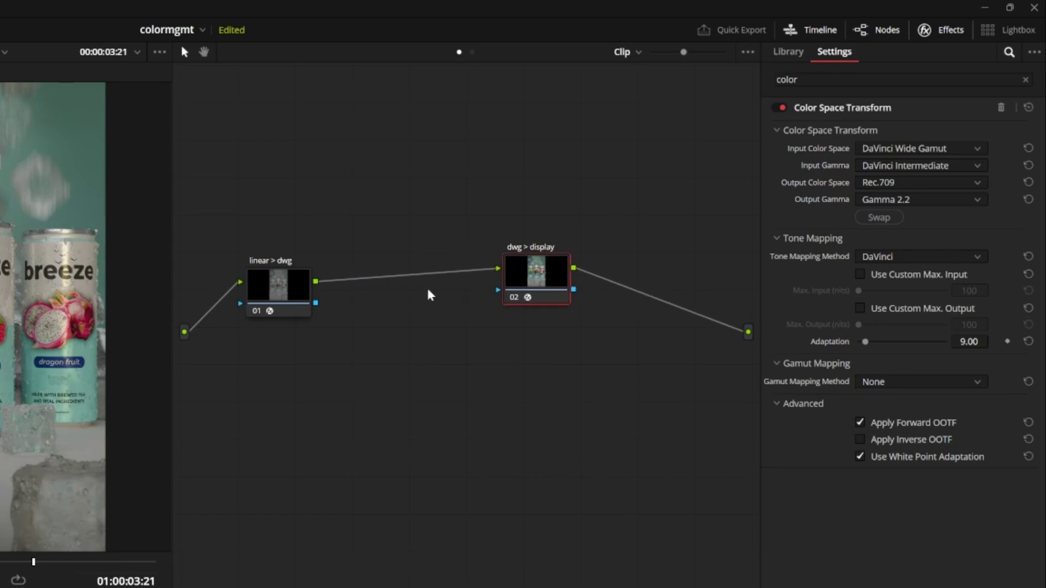
pyautogui.click(294, 297)
pyautogui.moveTo(294, 297); pyautogui.dragTo(372, 283)
pyautogui.moveTo(541, 287); pyautogui.dragTo(565, 287)
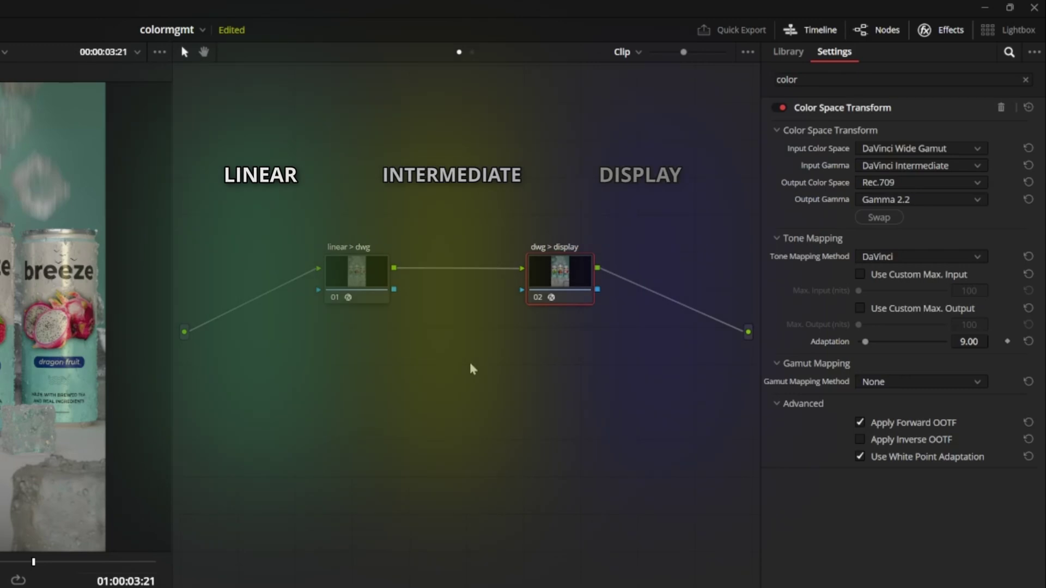
pyautogui.click(370, 288)
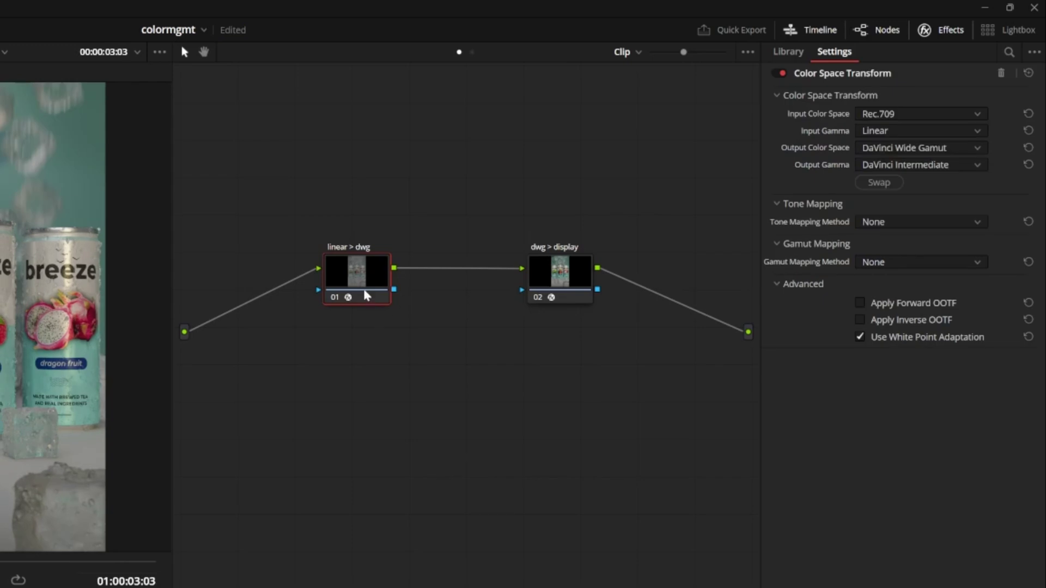
# Step: Insert a serial node before linear > dwg and label it 'exp'
pyautogui.rightClick(357, 279)
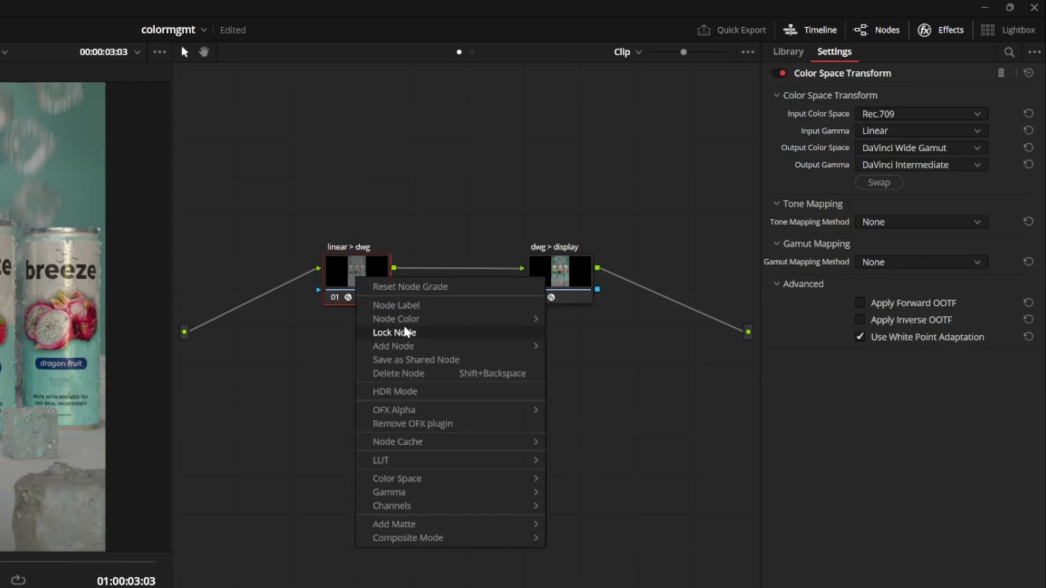
pyautogui.moveTo(414, 349)
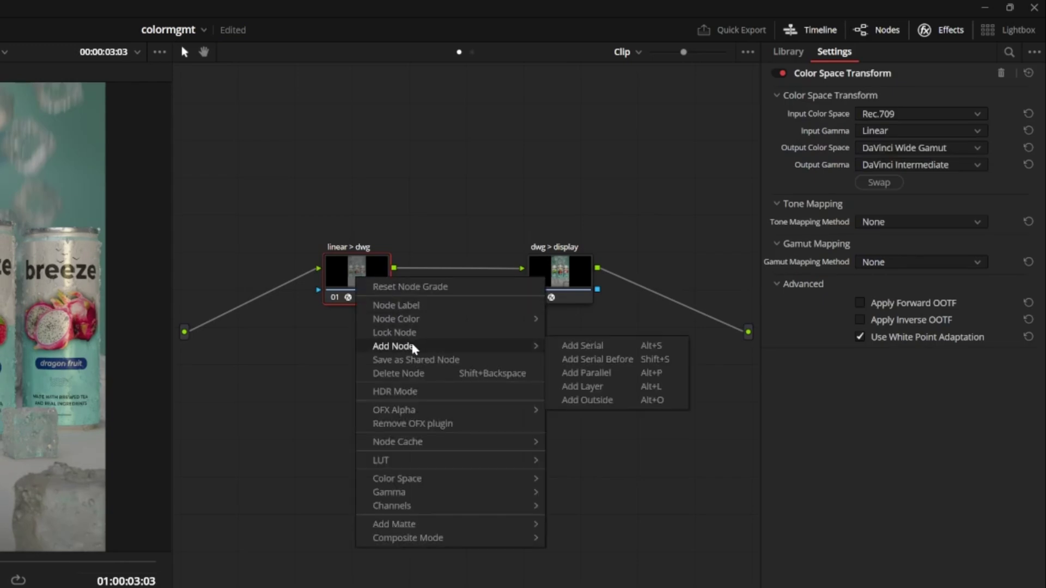
pyautogui.click(594, 364)
pyautogui.rightClick(269, 289)
pyautogui.click(302, 314)
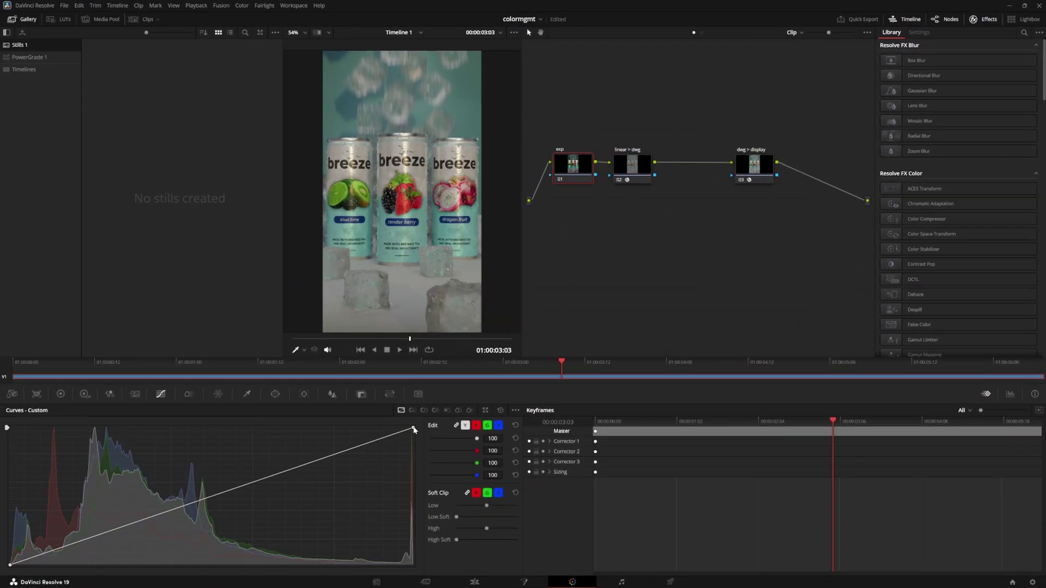
# Step: Brighten the image with the curve, then lower Global Exp in the HDR wheels
pyautogui.moveTo(413, 431)
pyautogui.mouseDown()
pyautogui.moveTo(183, 412)
pyautogui.moveTo(374, 412)
pyautogui.moveTo(414, 385)
pyautogui.moveTo(422, 543)
pyautogui.moveTo(414, 430)
pyautogui.mouseUp()
pyautogui.click(60, 394)
pyautogui.click(84, 393)
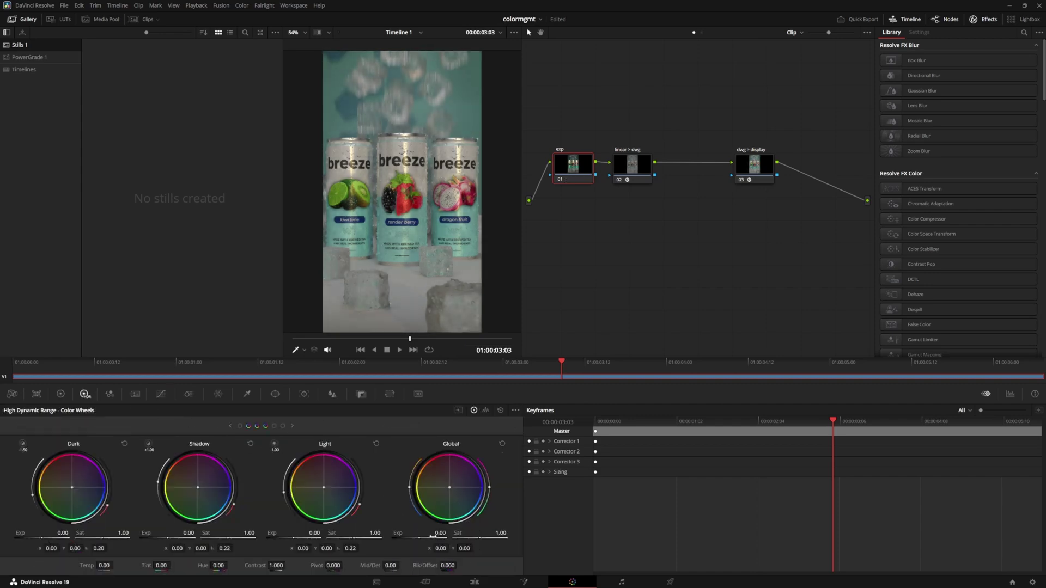
pyautogui.moveTo(431, 517); pyautogui.dragTo(423, 517)
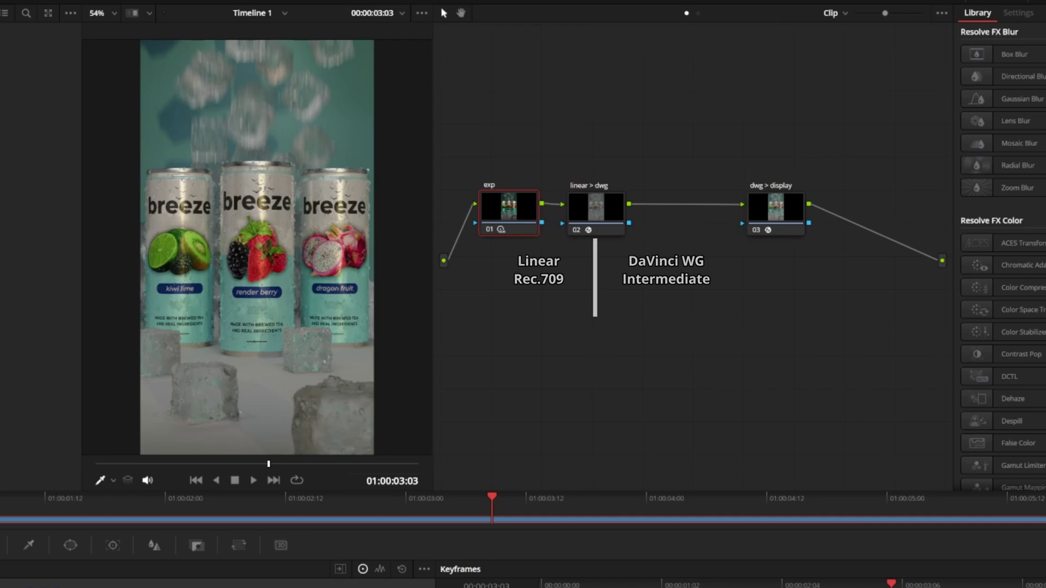
# Step: Add a serial node after linear > dwg with Alt+S and shape a custom curve: shadows down, highlights lifted
pyautogui.click(606, 216)
pyautogui.hotkey('alt', 's')
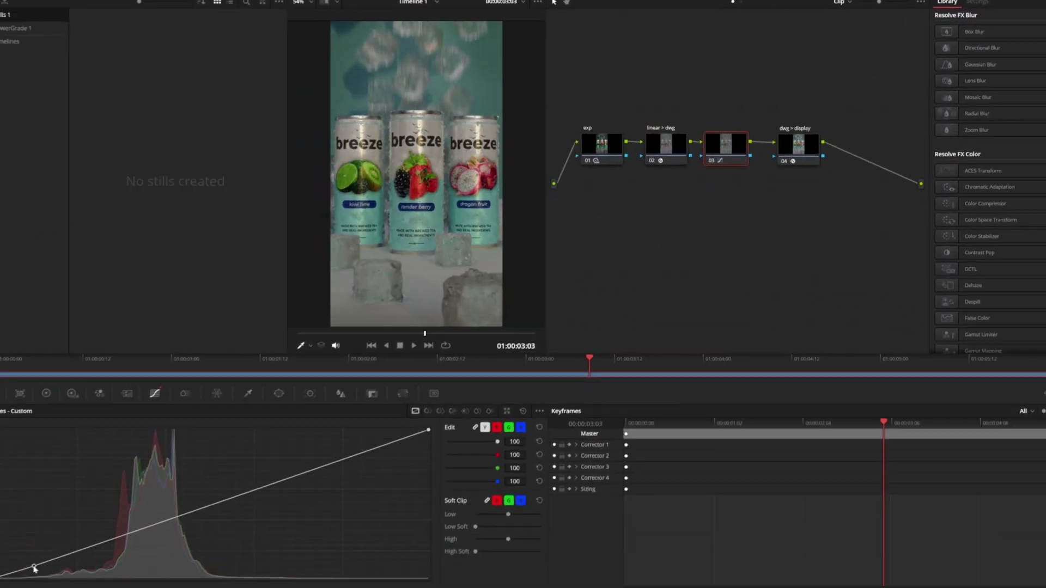
pyautogui.moveTo(52, 551); pyautogui.dragTo(52, 556)
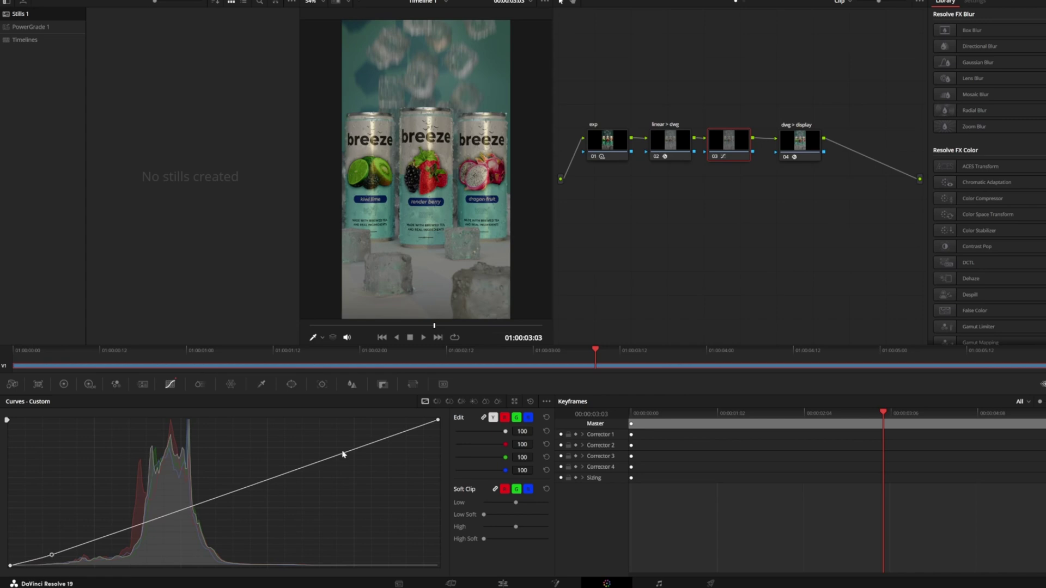
pyautogui.moveTo(299, 468)
pyautogui.mouseDown()
pyautogui.moveTo(304, 458)
pyautogui.moveTo(294, 457)
pyautogui.mouseUp()
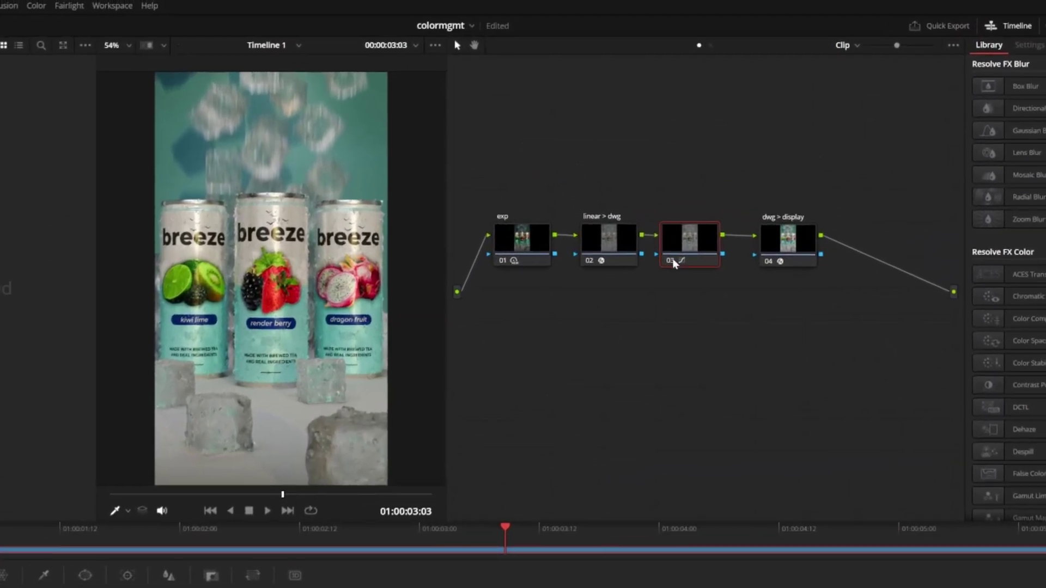
# Step: Toggle the curve node off and on to compare, then bring up its node options
pyautogui.click(669, 261)
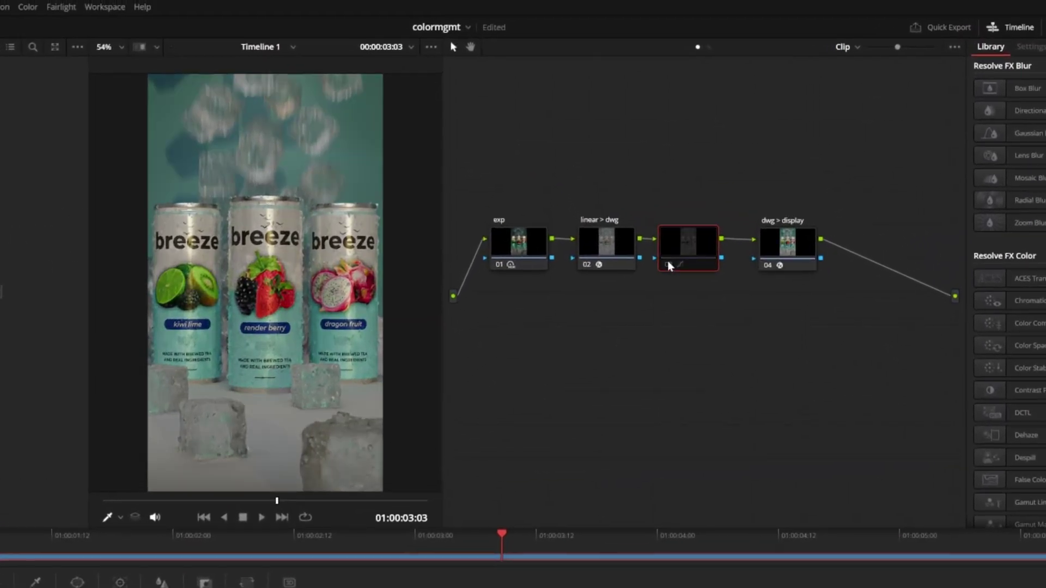
pyautogui.click(668, 260)
pyautogui.click(669, 265)
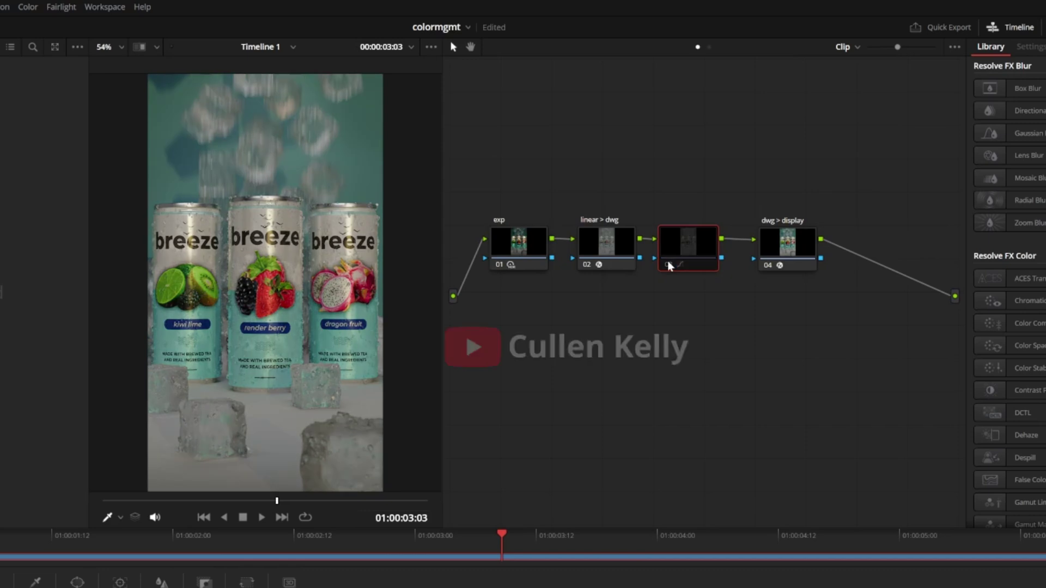
pyautogui.click(669, 266)
pyautogui.rightClick(683, 257)
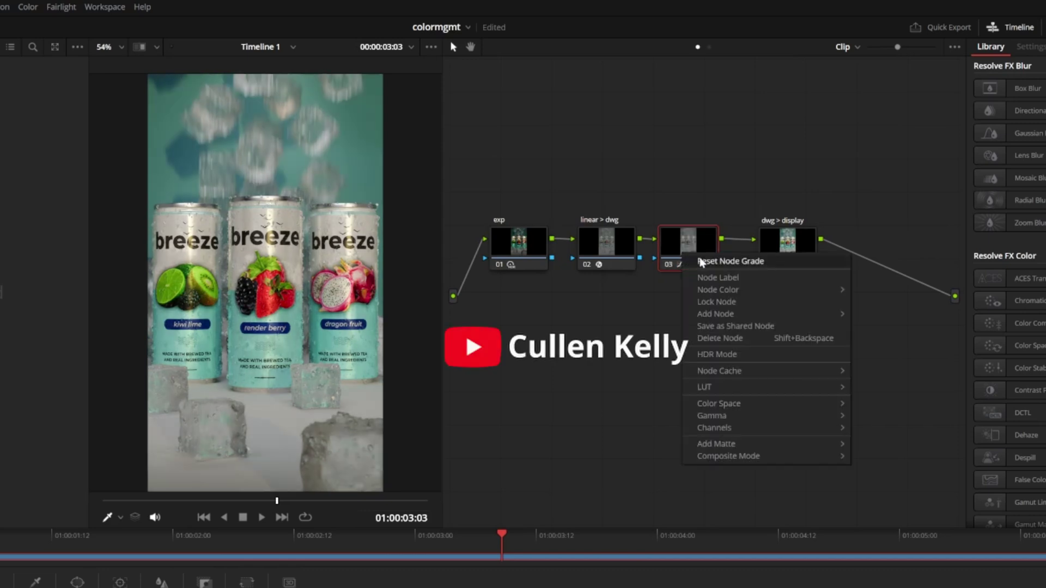
pyautogui.click(770, 265)
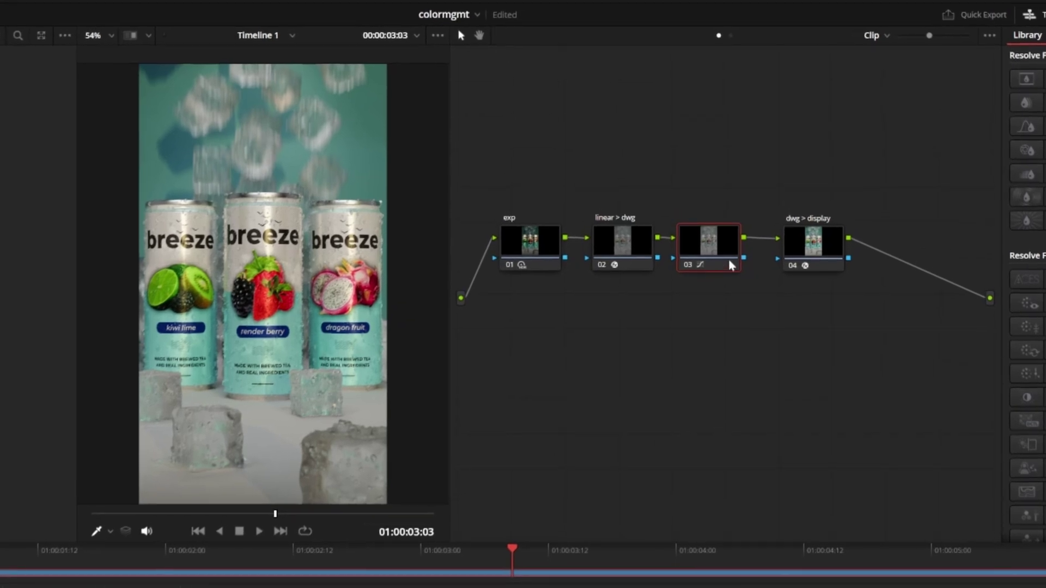
# Step: Label node 03 'cc' and reset the grades on the cc and exp nodes
pyautogui.rightClick(724, 268)
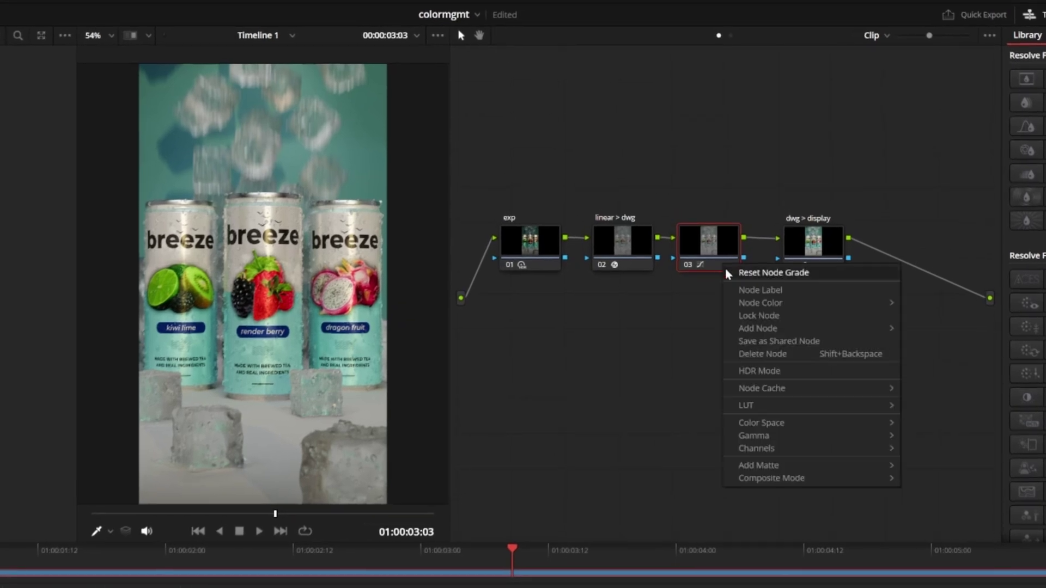
pyautogui.click(745, 292)
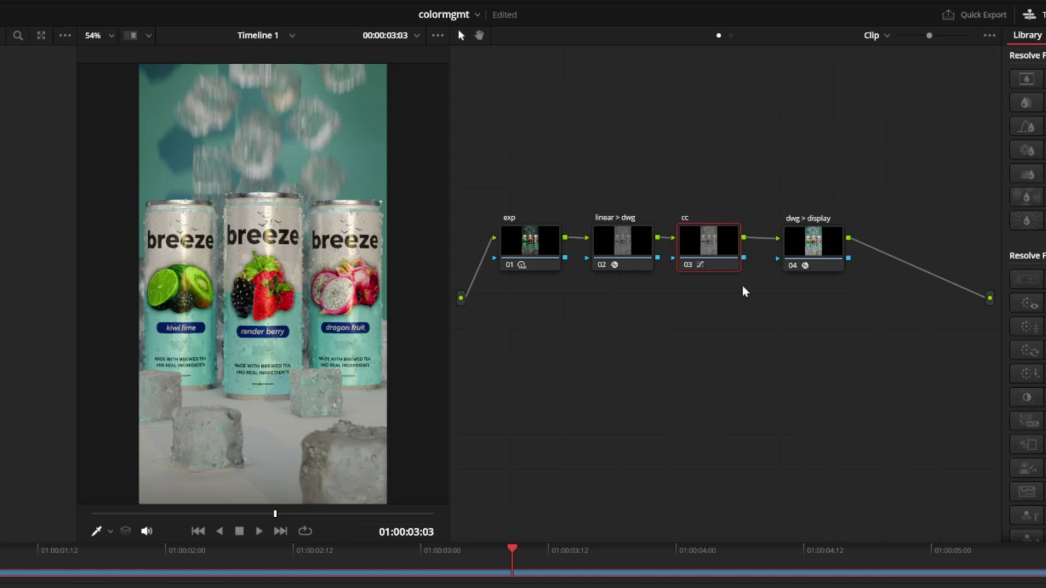
pyautogui.rightClick(701, 249)
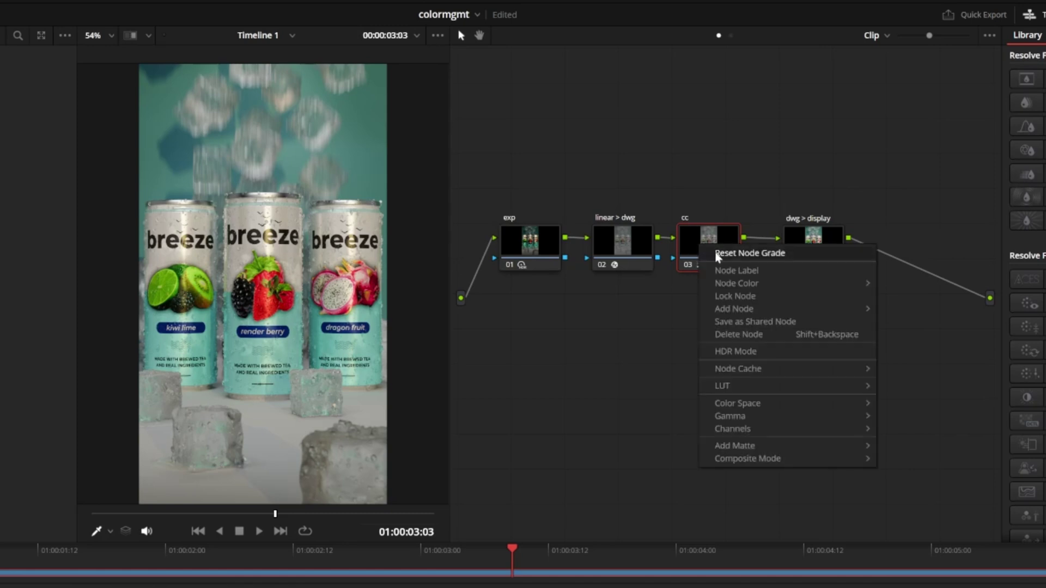
pyautogui.click(719, 253)
pyautogui.click(531, 258)
pyautogui.rightClick(533, 259)
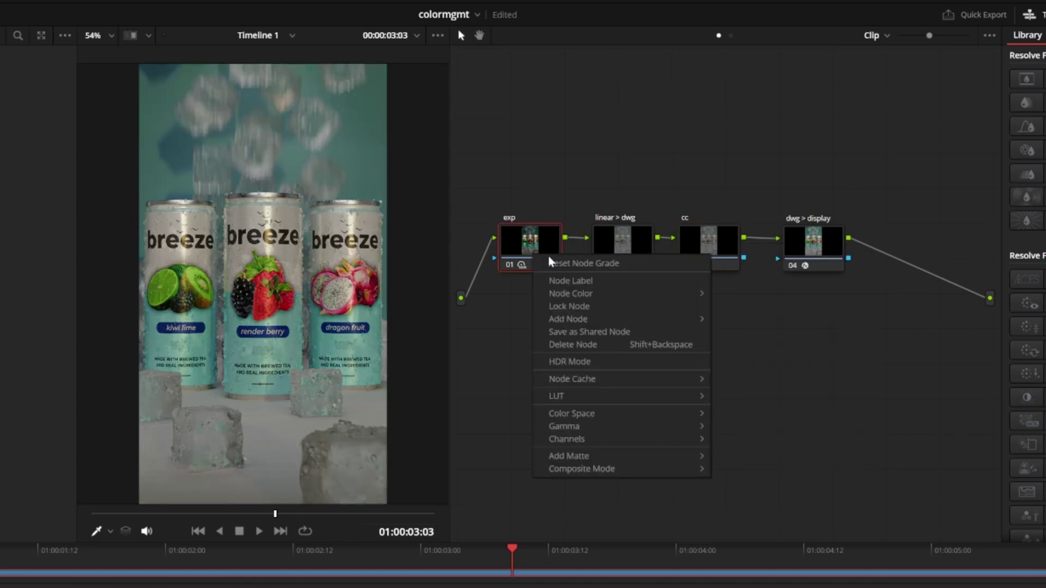
pyautogui.click(551, 263)
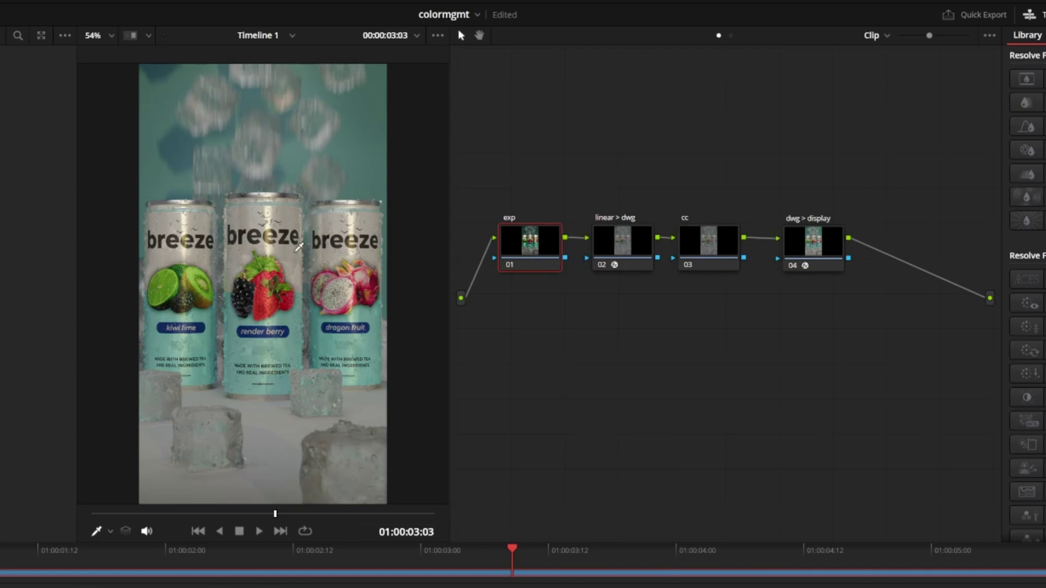
# Step: Grab a still of the node tree, move it into PowerGrade 1 and name it 'EXR GRADE'
pyautogui.rightClick(298, 250)
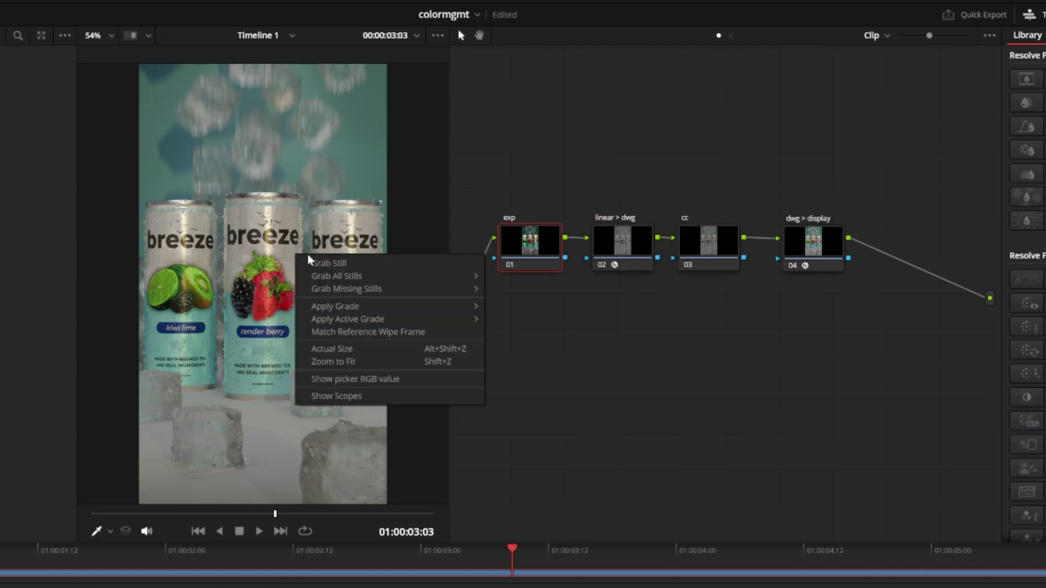
pyautogui.click(361, 265)
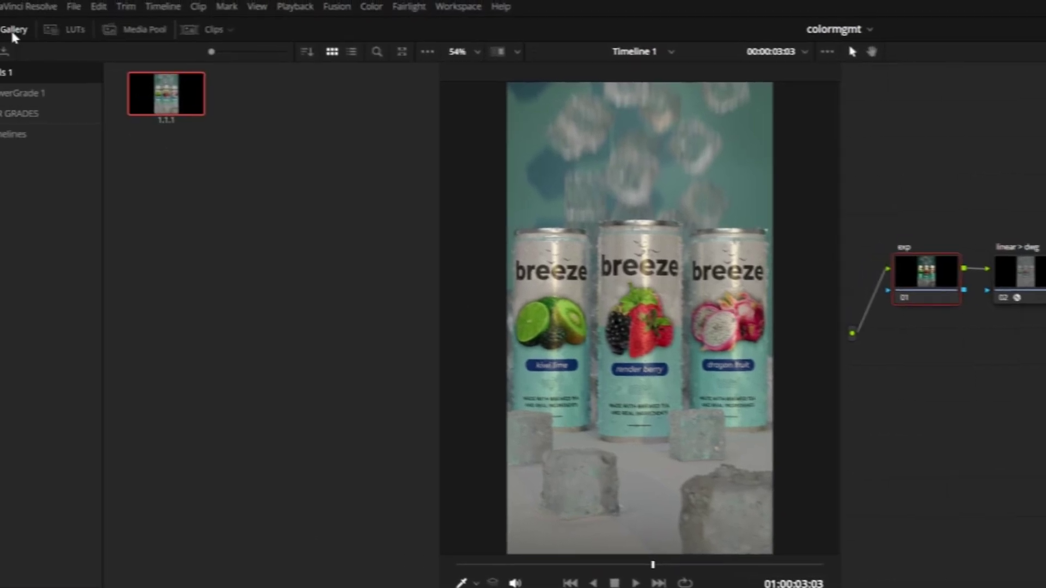
pyautogui.click(47, 35)
pyautogui.click(48, 34)
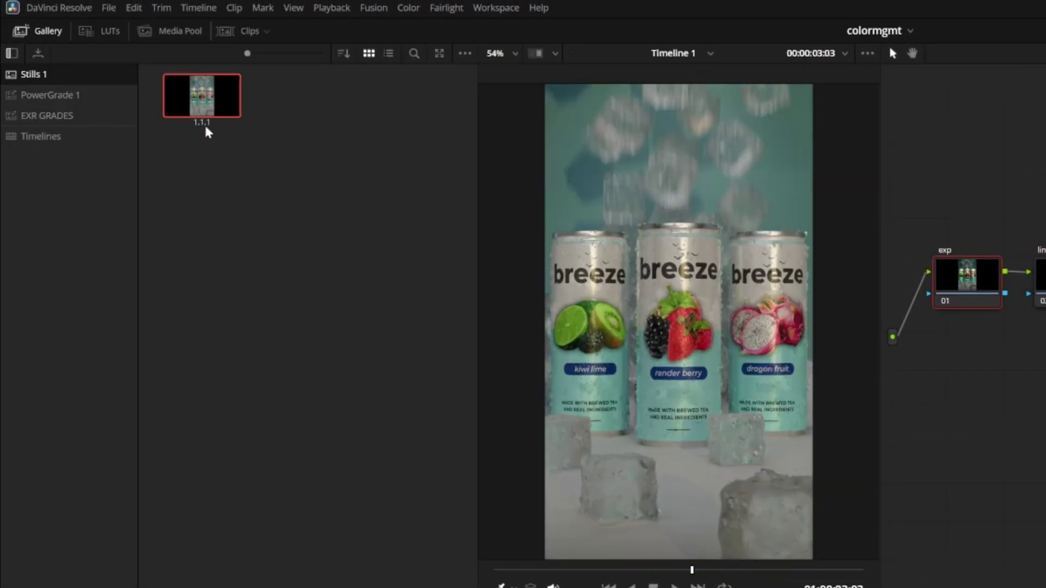
pyautogui.moveTo(207, 132); pyautogui.dragTo(90, 99)
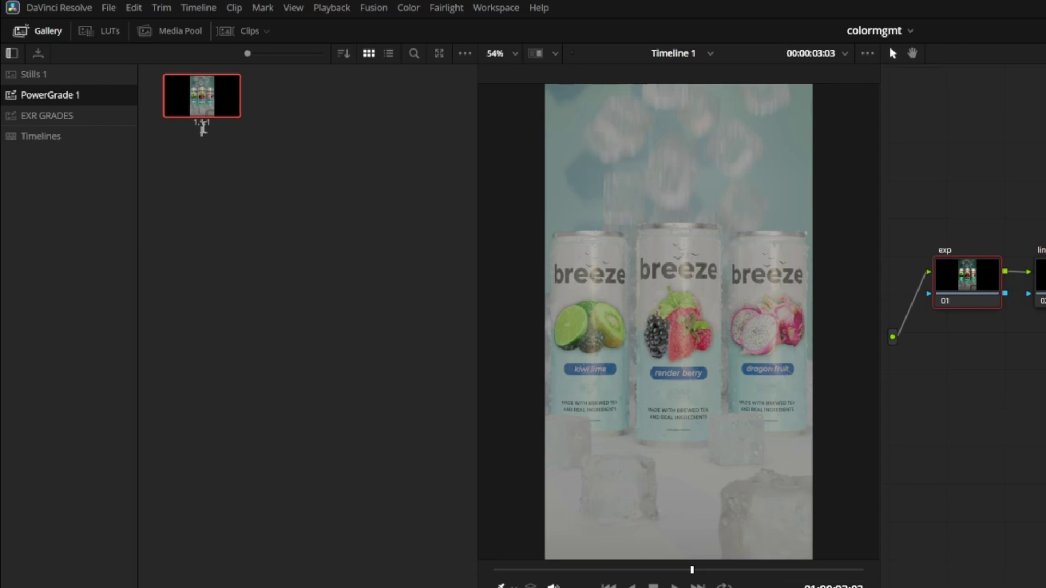
pyautogui.write('XR GRADE')
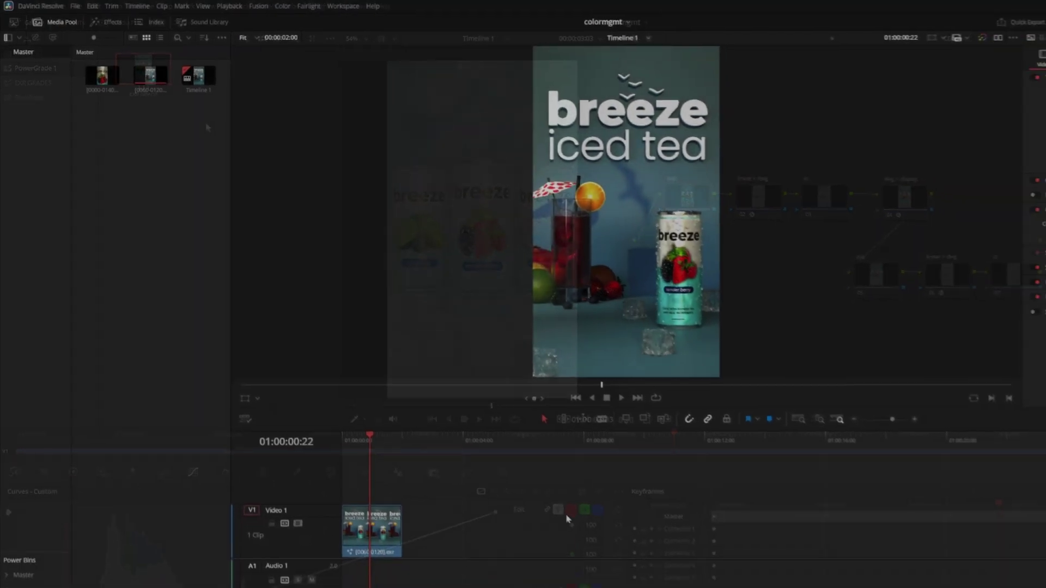
# Step: Apply the EXR GRADE PowerGrade from PowerGrade 1 to the breeze clip and inspect its cc and exp nodes
pyautogui.click(572, 582)
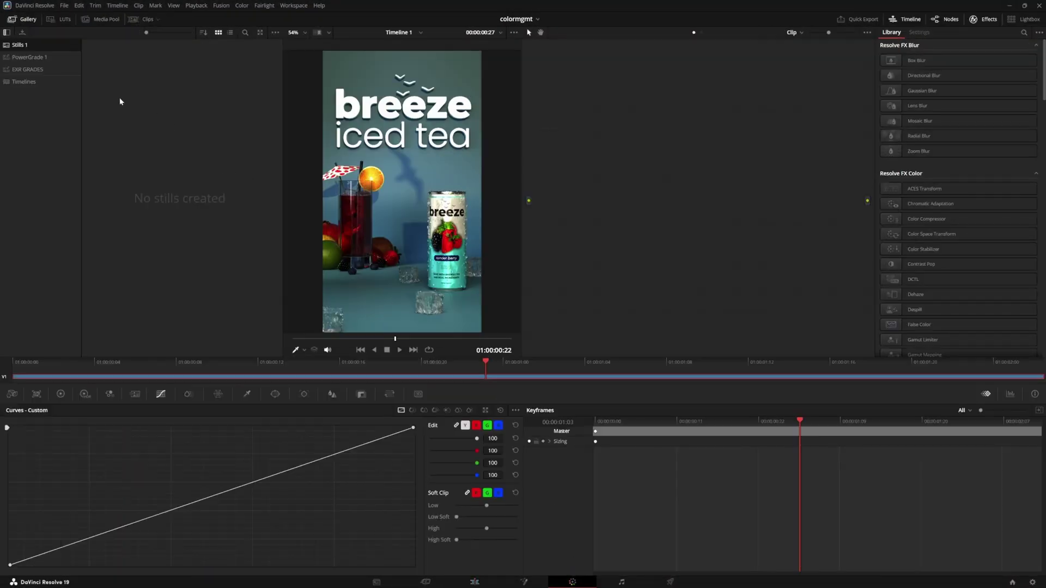
pyautogui.click(30, 57)
pyautogui.doubleClick(115, 67)
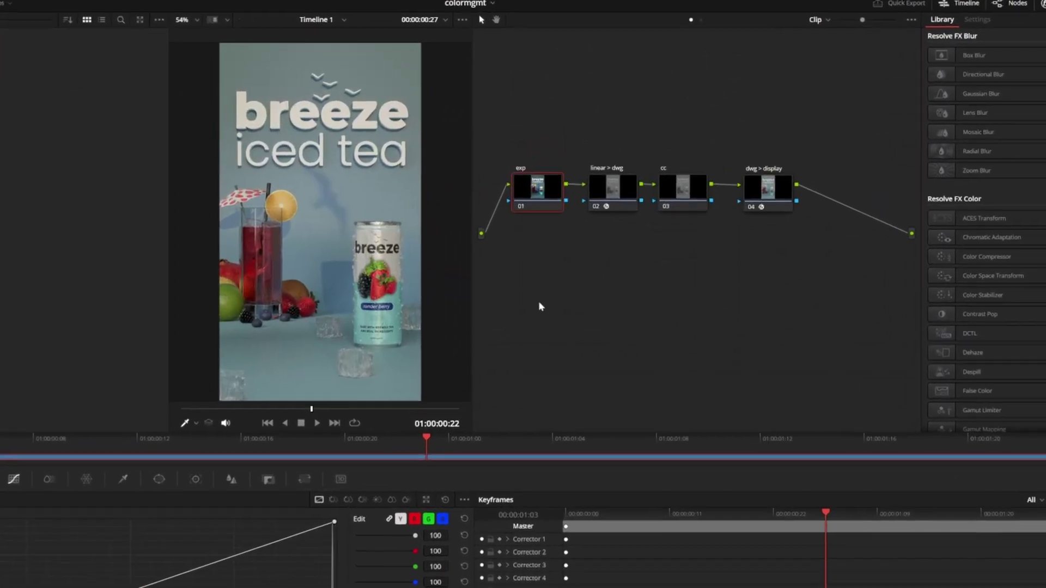
pyautogui.click(675, 205)
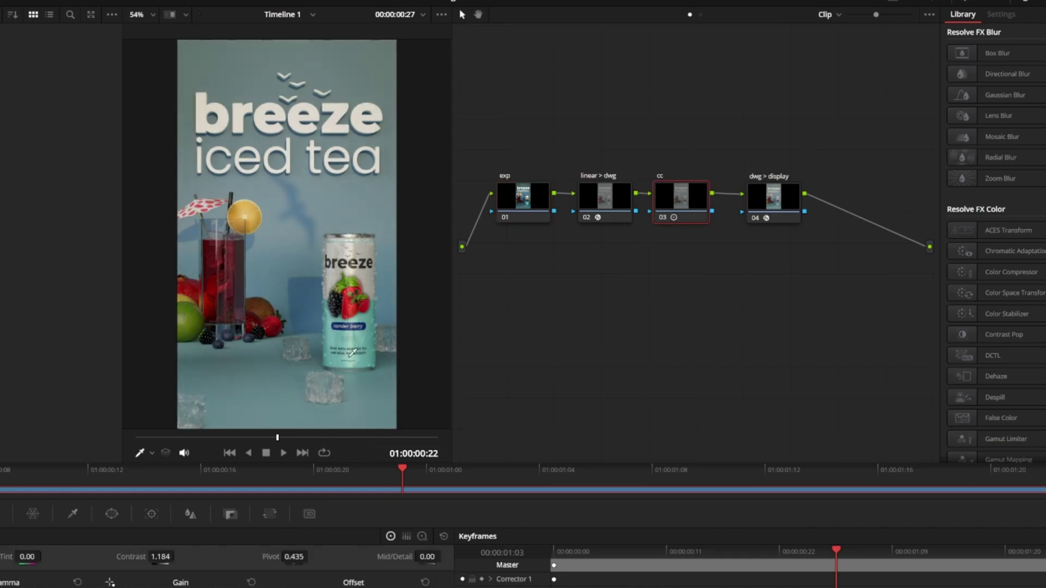
pyautogui.click(505, 216)
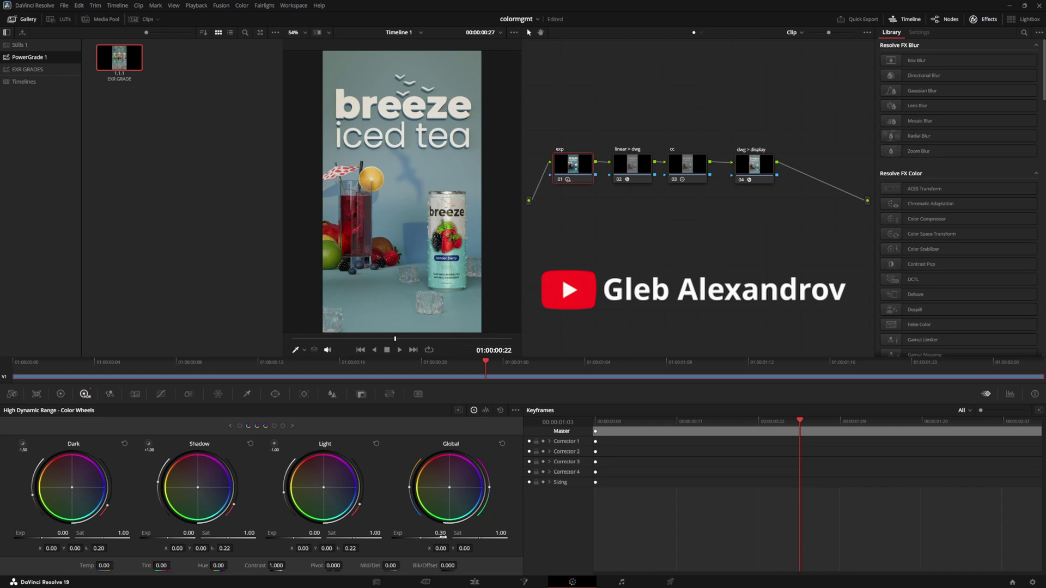
# Step: Reset the cc node's grade and drag a low custom-curve point down to darken shadows
pyautogui.click(686, 169)
pyautogui.rightClick(697, 173)
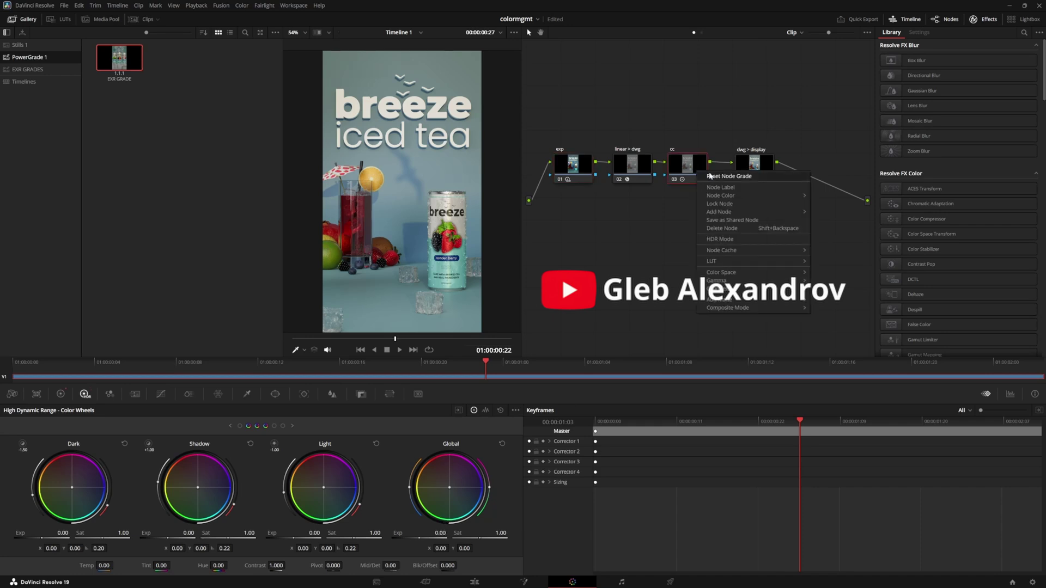
pyautogui.click(708, 182)
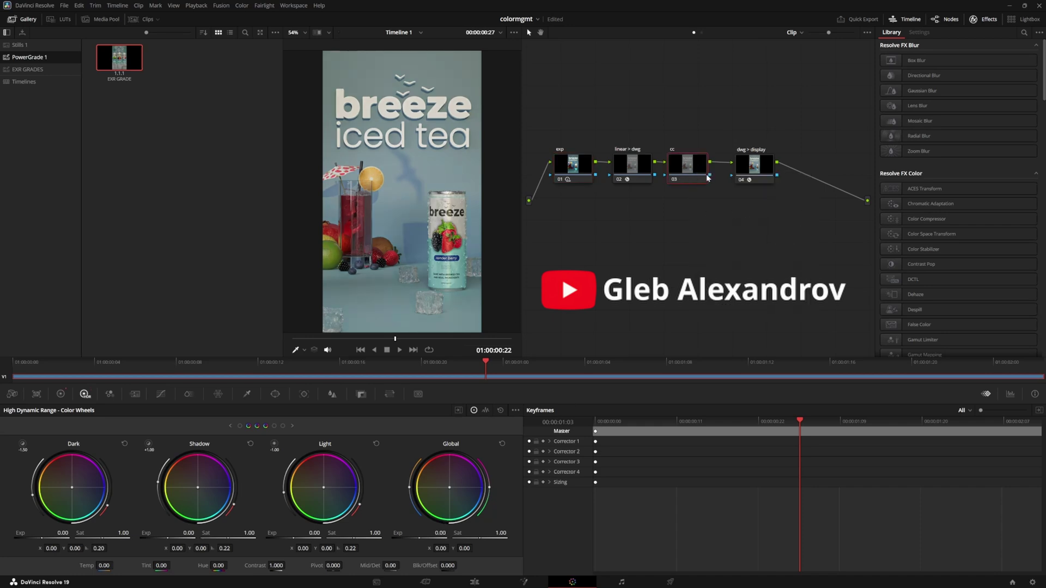
pyautogui.click(162, 394)
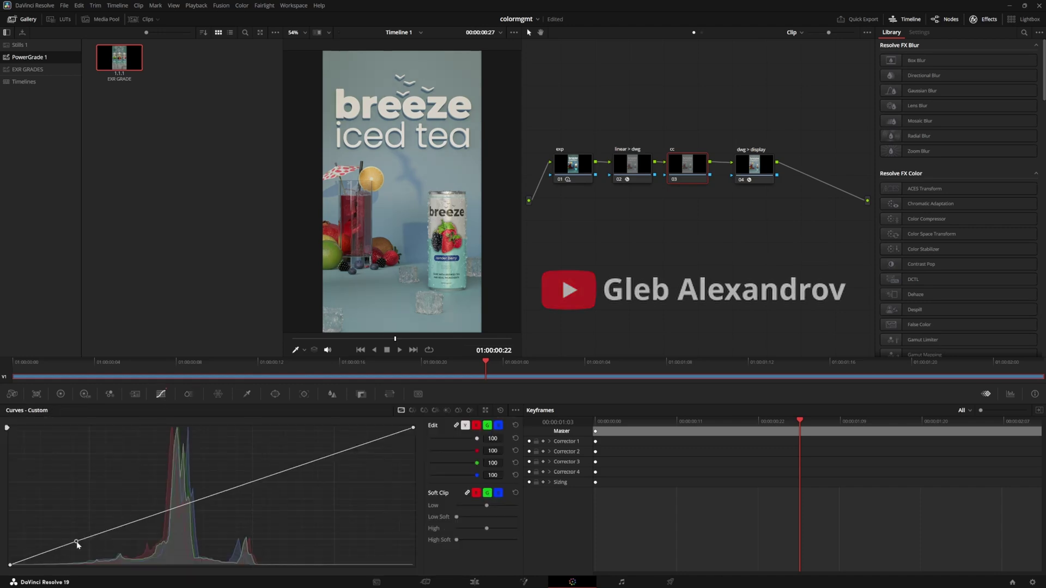
pyautogui.moveTo(77, 545); pyautogui.dragTo(77, 557)
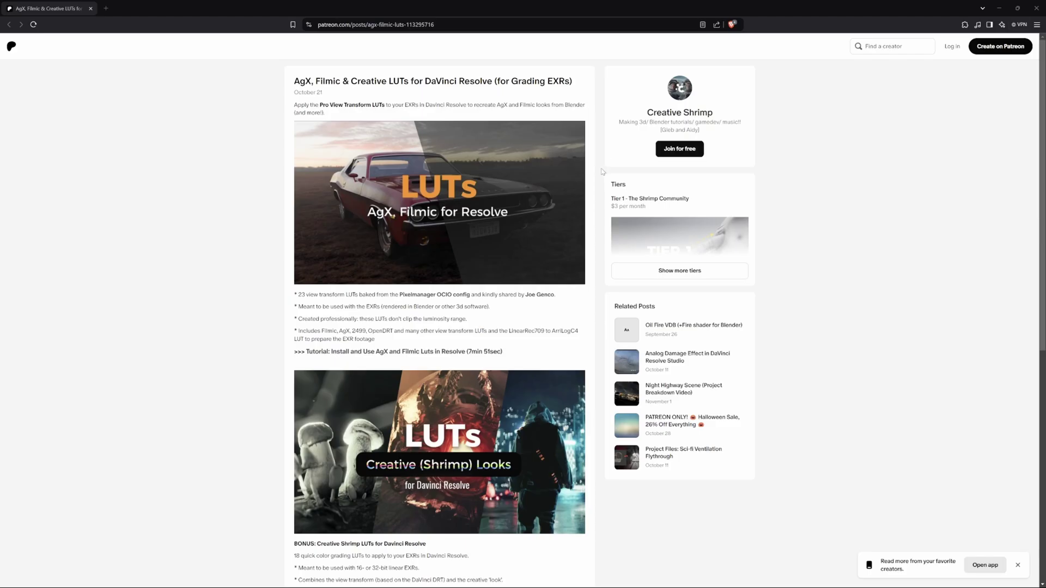
# Step: Find LUTs_AgX_Filmic_ViewTransforms.zip in the Patreon post and start extracting its CUBE files
pyautogui.scroll(-7, 603, 172)
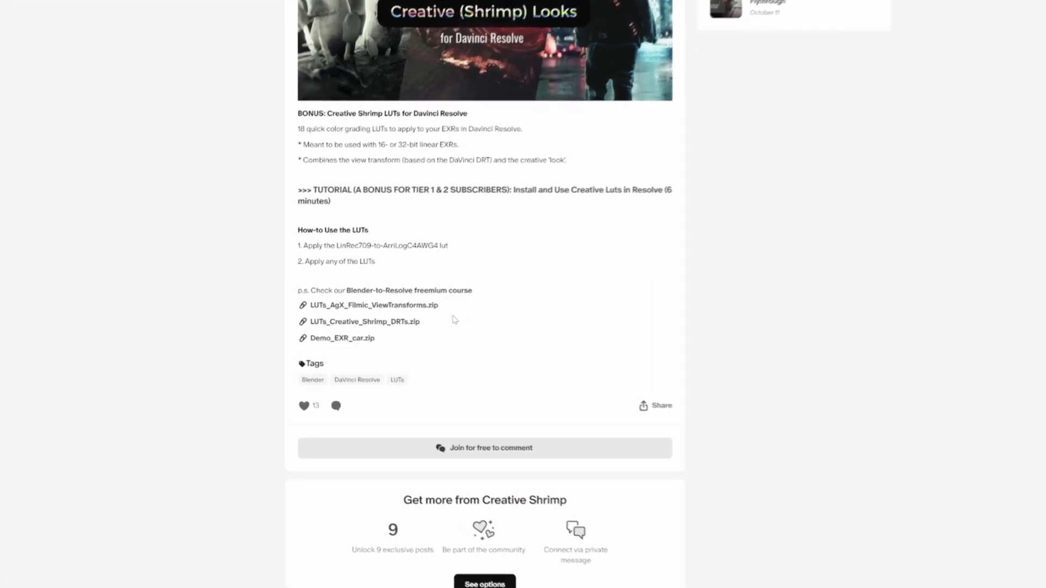
pyautogui.moveTo(445, 307); pyautogui.dragTo(309, 309)
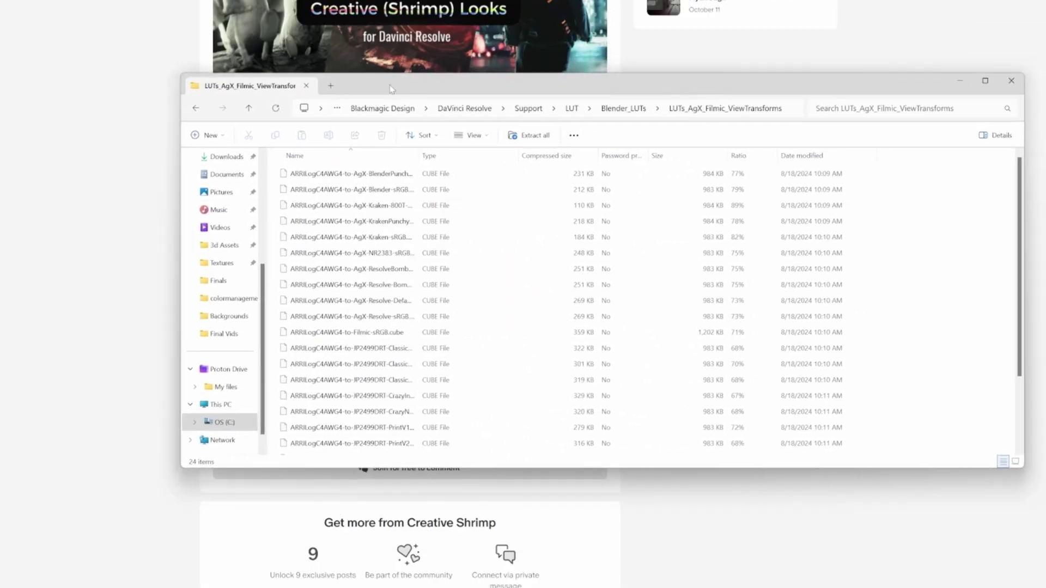
pyautogui.click(523, 136)
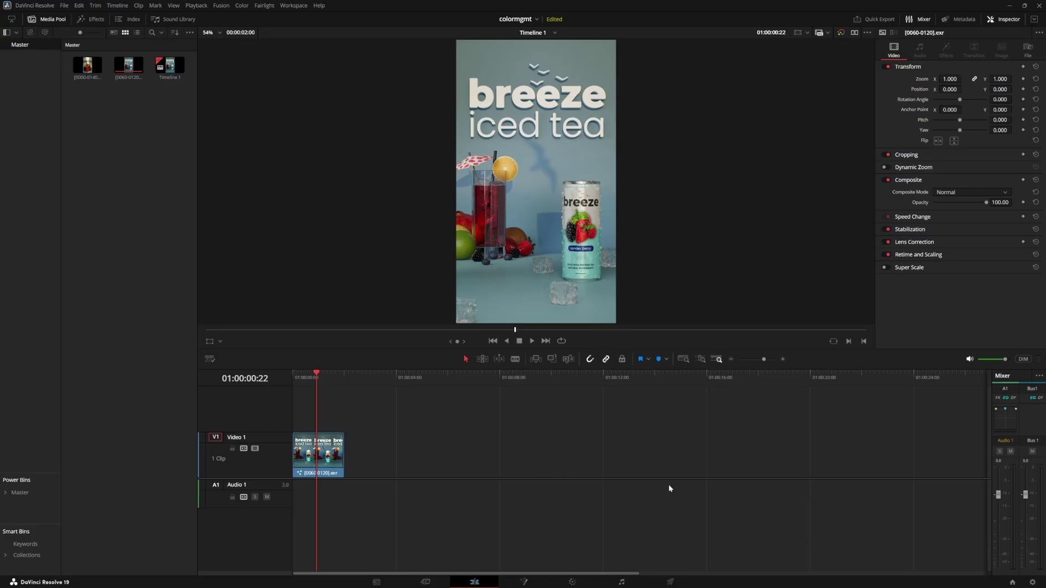
# Step: From Project Settings > Color Management, open Resolve's LUT folder in File Explorer
pyautogui.click(1032, 583)
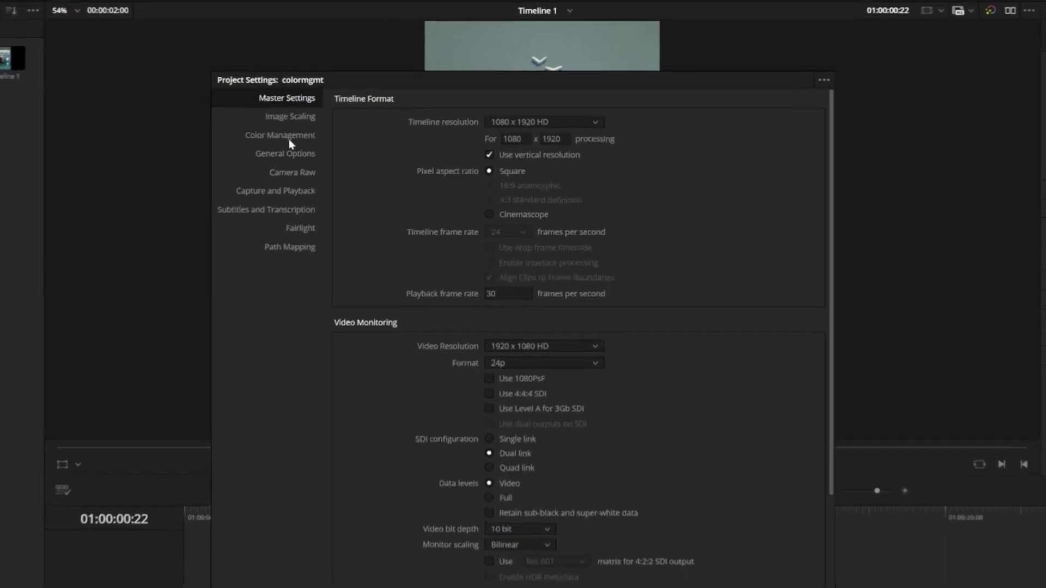
pyautogui.click(289, 141)
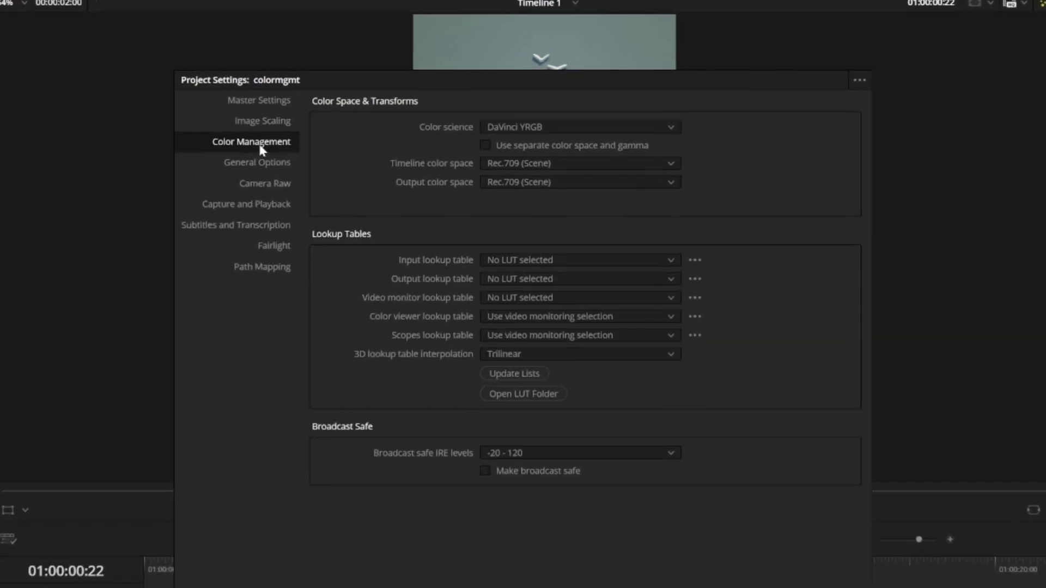
pyautogui.click(526, 400)
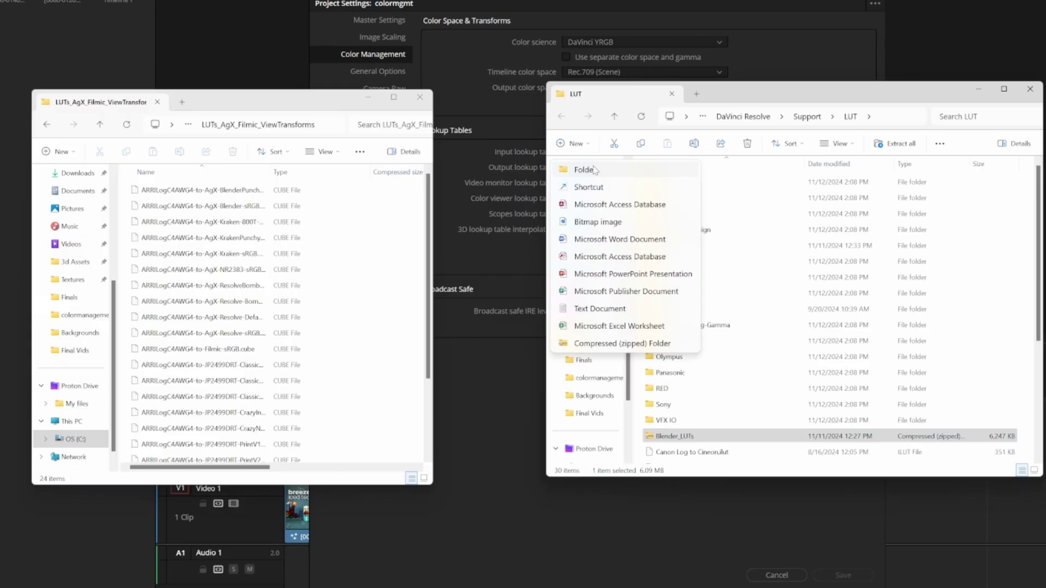
# Step: Create a 'Blender LUTS' folder, copy all 24 CUBE files into it, check them, and return to Resolve
pyautogui.click(583, 170)
pyautogui.write('Blender LUTS')
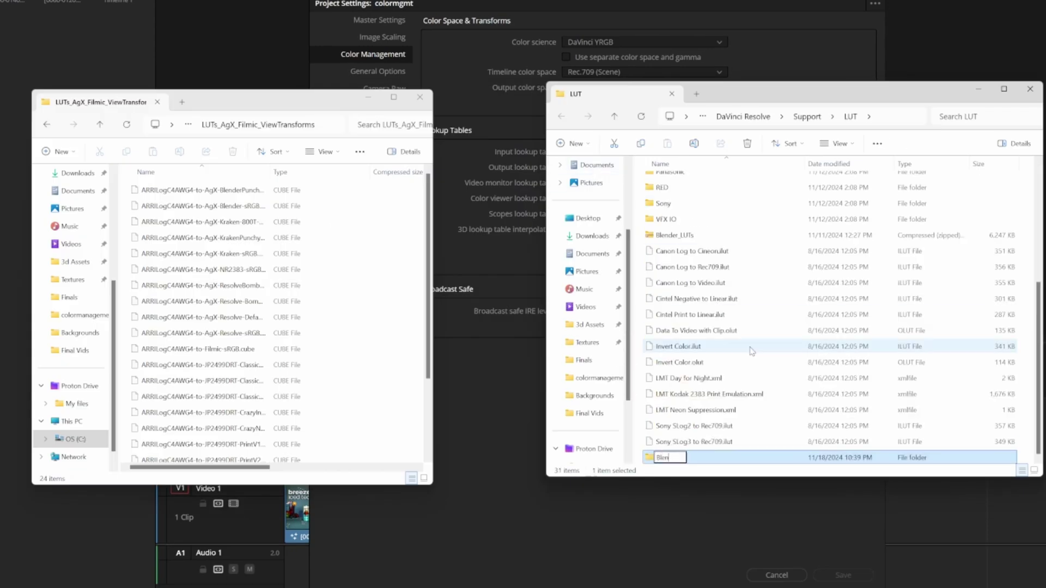
pyautogui.click(239, 189)
pyautogui.hotkey('ctrl', 'a')
pyautogui.moveTo(238, 188); pyautogui.dragTo(697, 462)
pyautogui.doubleClick(687, 457)
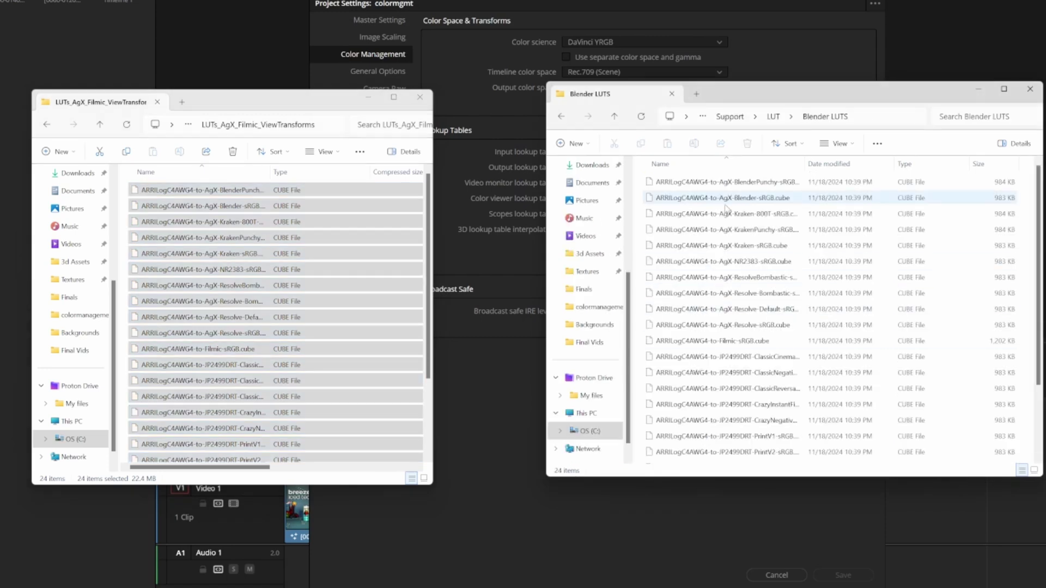
pyautogui.click(800, 5)
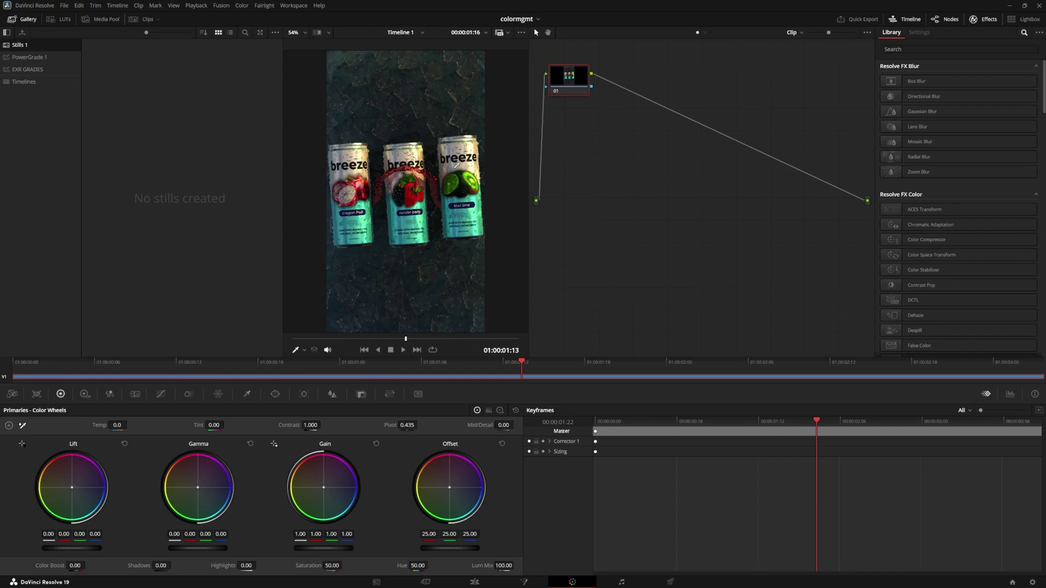
# Step: Put a Color Space Transform on node 01 with input Rec.709 and Linear gamma
pyautogui.moveTo(931, 255); pyautogui.dragTo(873, 239)
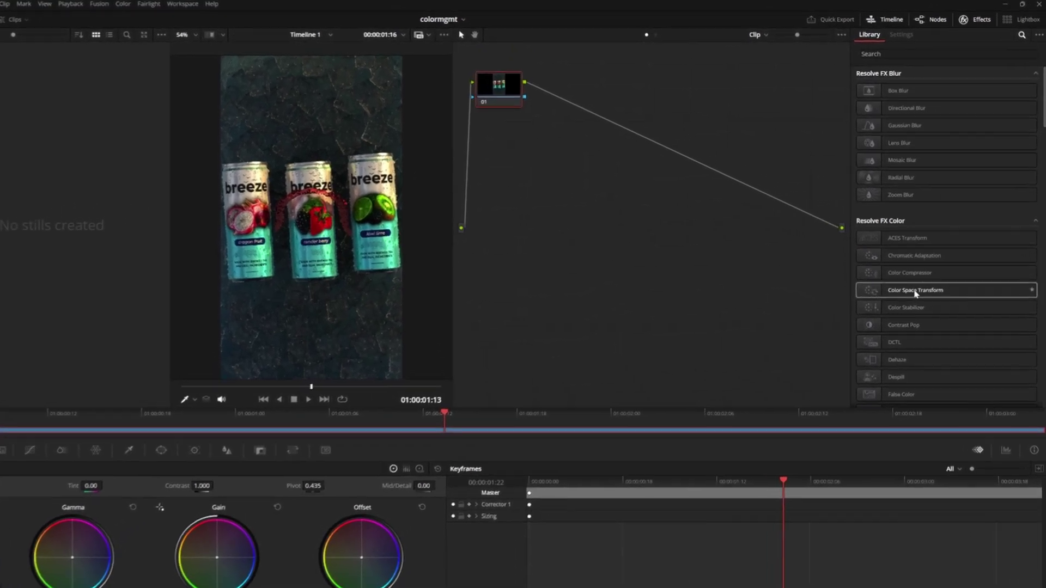
pyautogui.moveTo(831, 297); pyautogui.dragTo(458, 95)
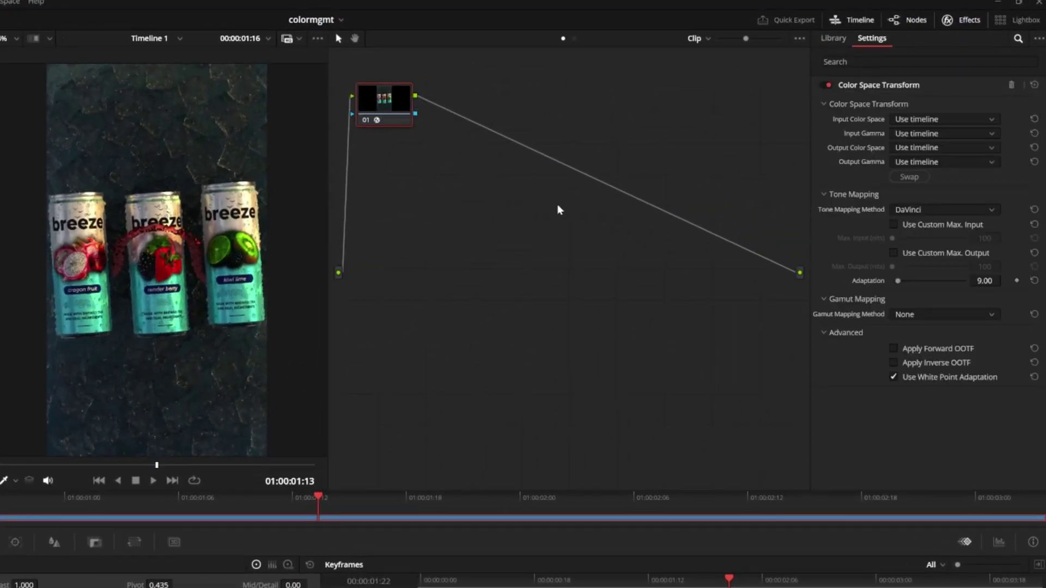
pyautogui.click(894, 120)
pyautogui.click(909, 246)
pyautogui.click(925, 136)
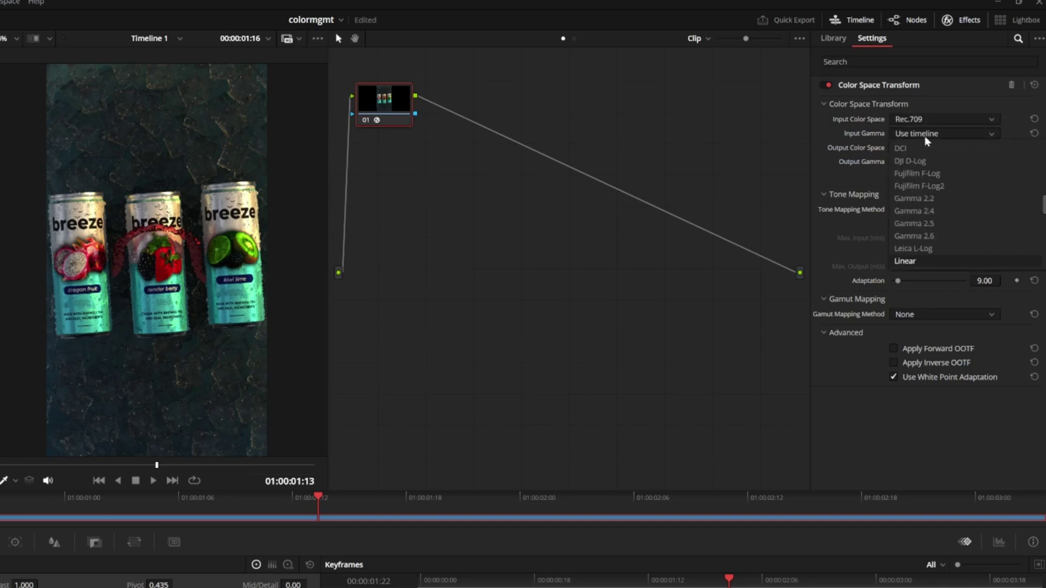
pyautogui.click(906, 261)
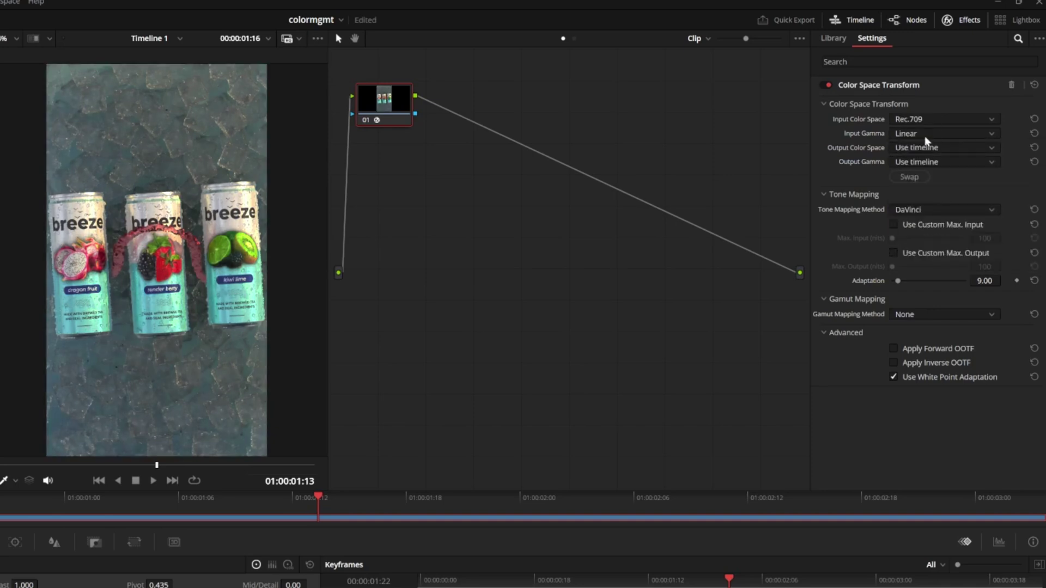
# Step: Set the output to ARRI Wide Gamut 4 / ARRI LogC4 and tone mapping to None
pyautogui.click(926, 147)
pyautogui.press('Down')
pyautogui.press('Down')
pyautogui.press('Down')
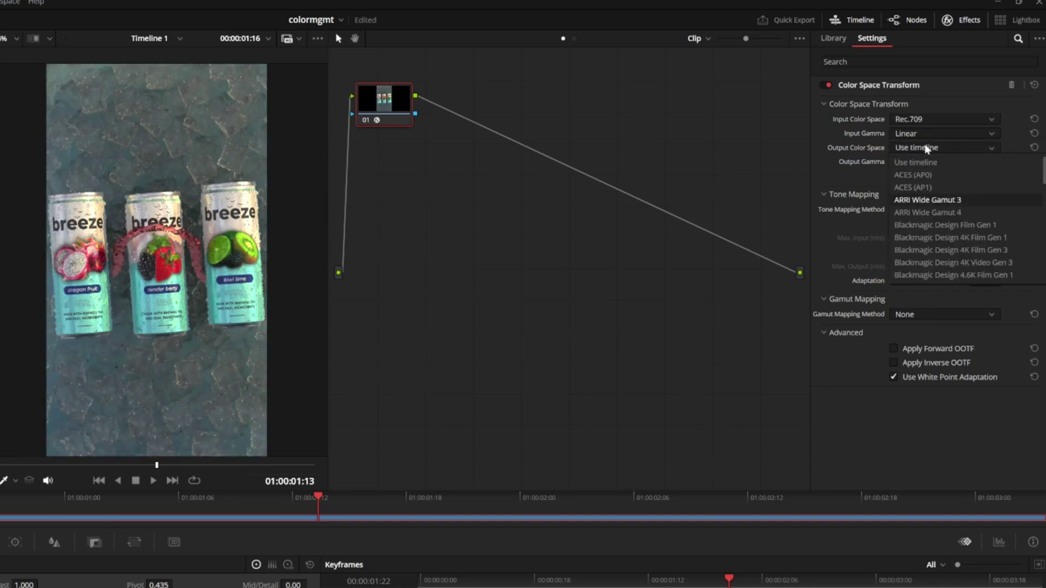
pyautogui.press('Down')
pyautogui.press('Return')
pyautogui.click(919, 162)
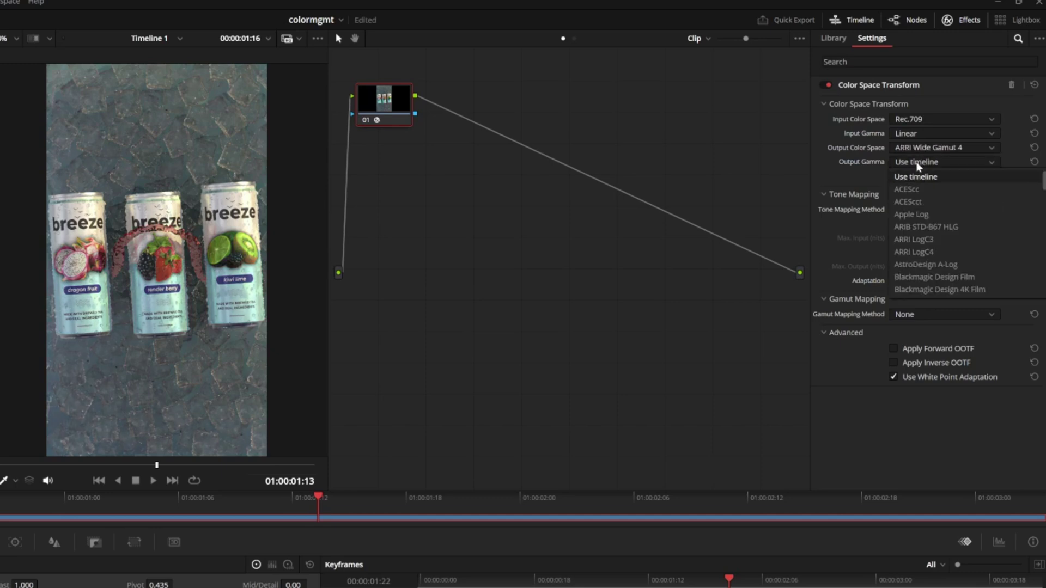
pyautogui.press('Down')
pyautogui.press('Down')
pyautogui.press('Down')
pyautogui.press('Down')
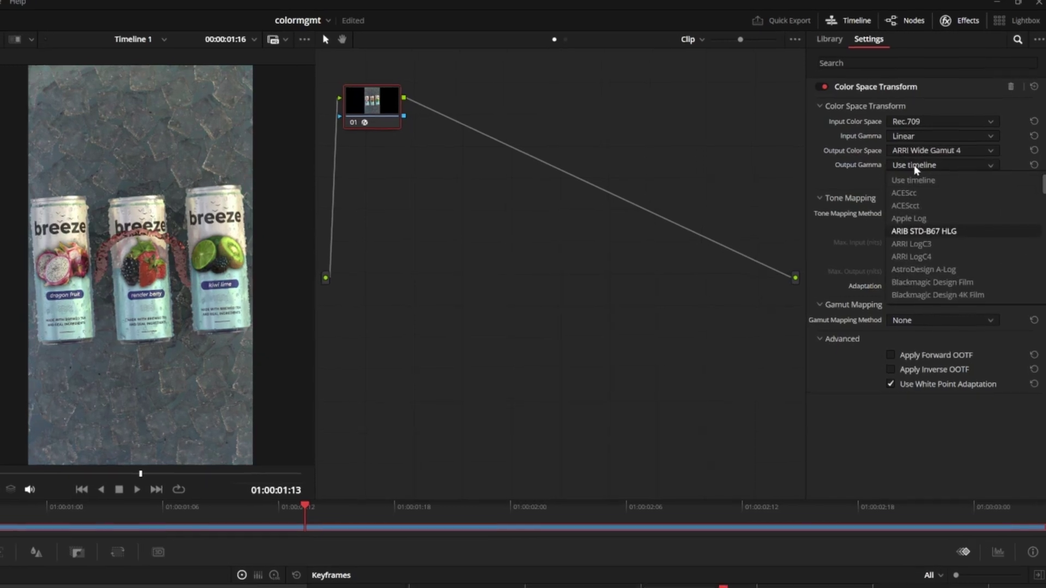
pyautogui.press('Down')
pyautogui.press('Down')
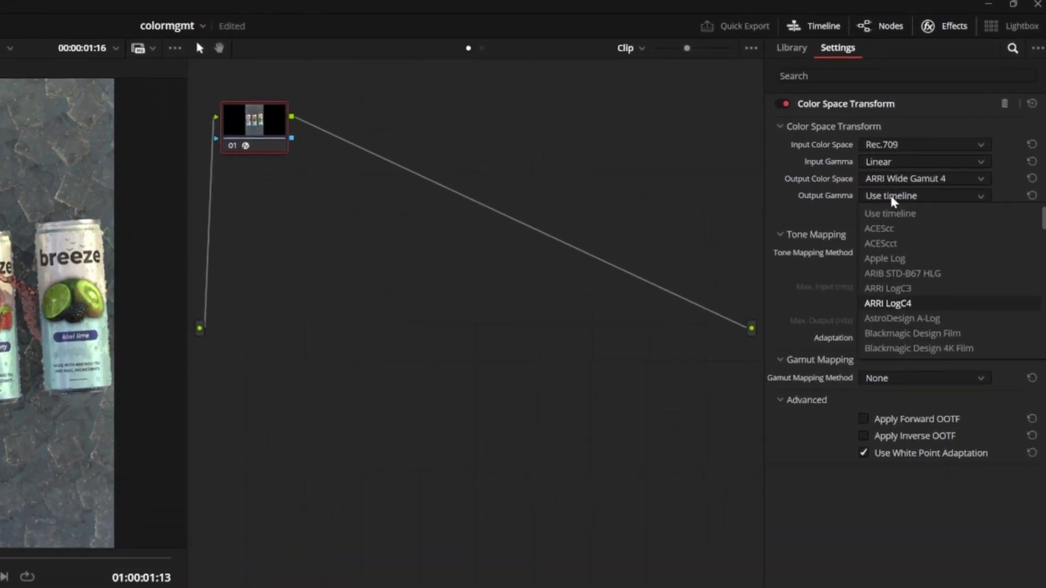
pyautogui.press('Return')
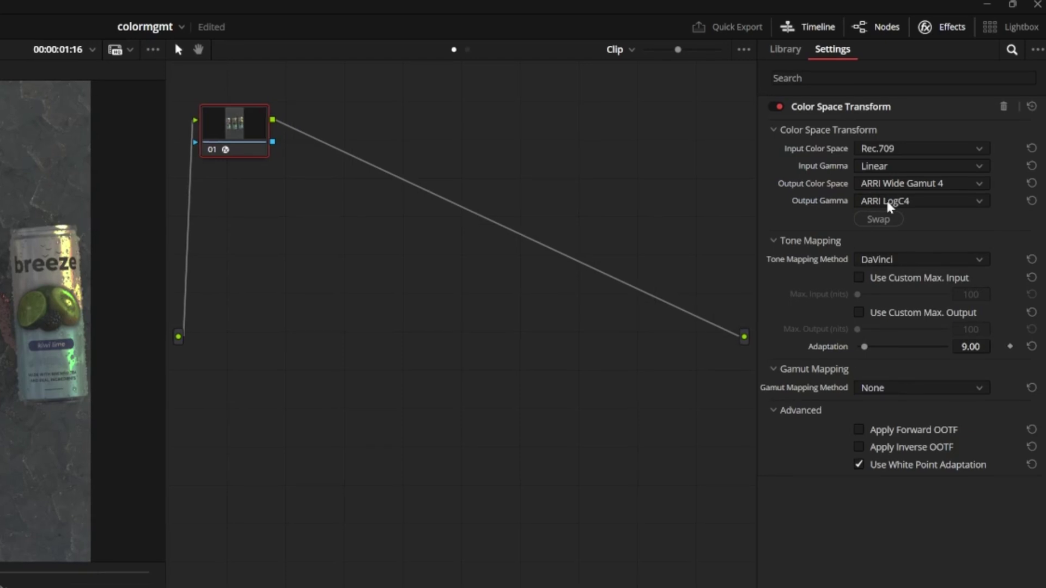
pyautogui.click(903, 257)
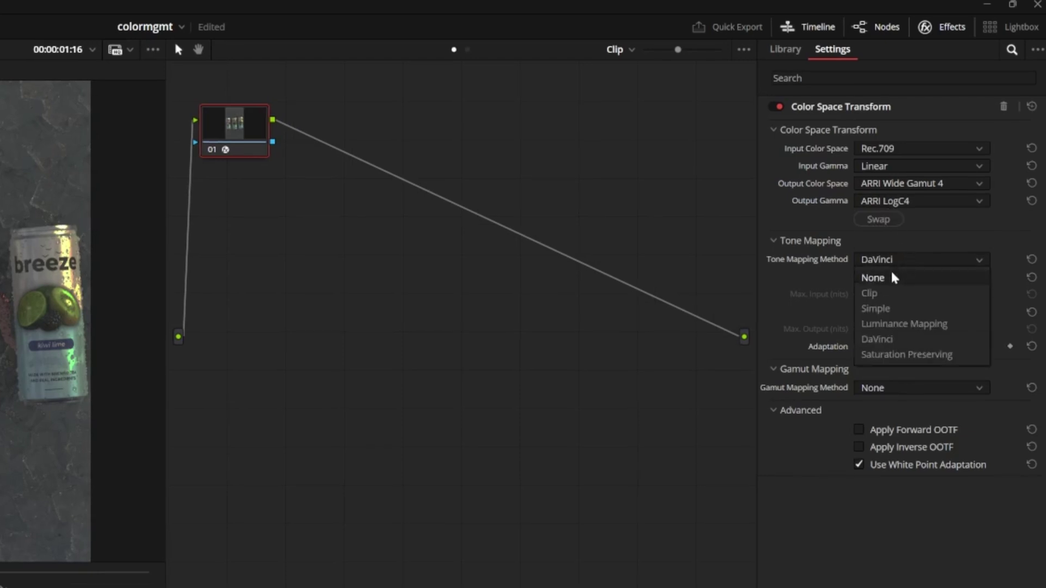
pyautogui.click(893, 275)
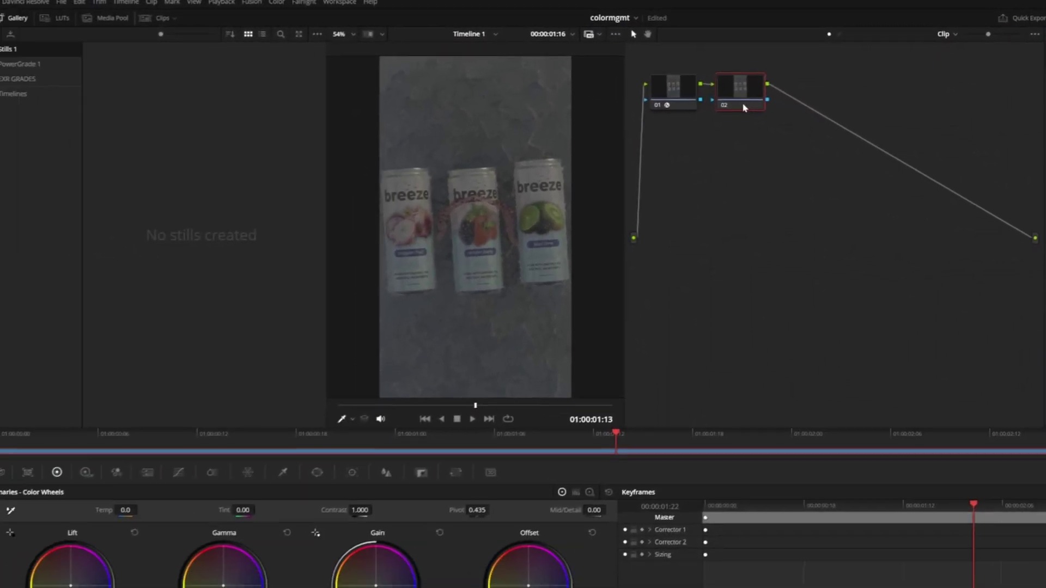
# Step: Hide the stills gallery and show the Blender LUTS collection in the LUT browser
pyautogui.click(24, 22)
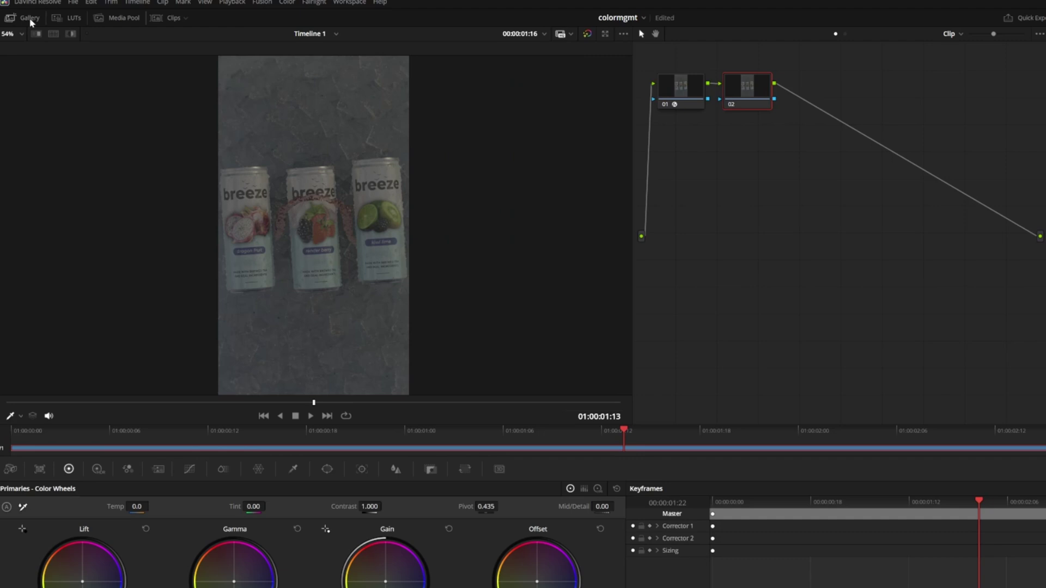
pyautogui.click(57, 18)
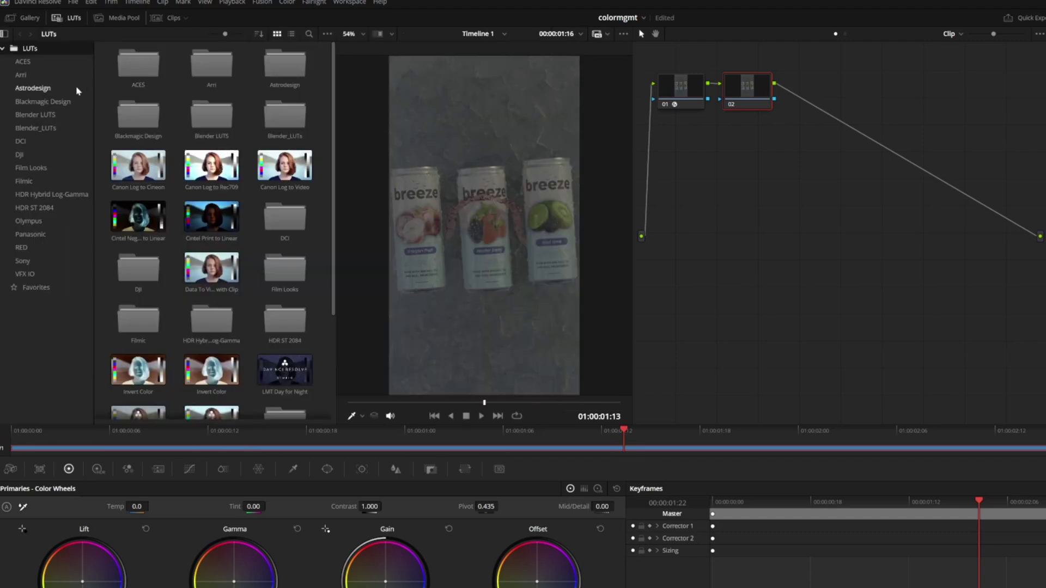
pyautogui.click(63, 117)
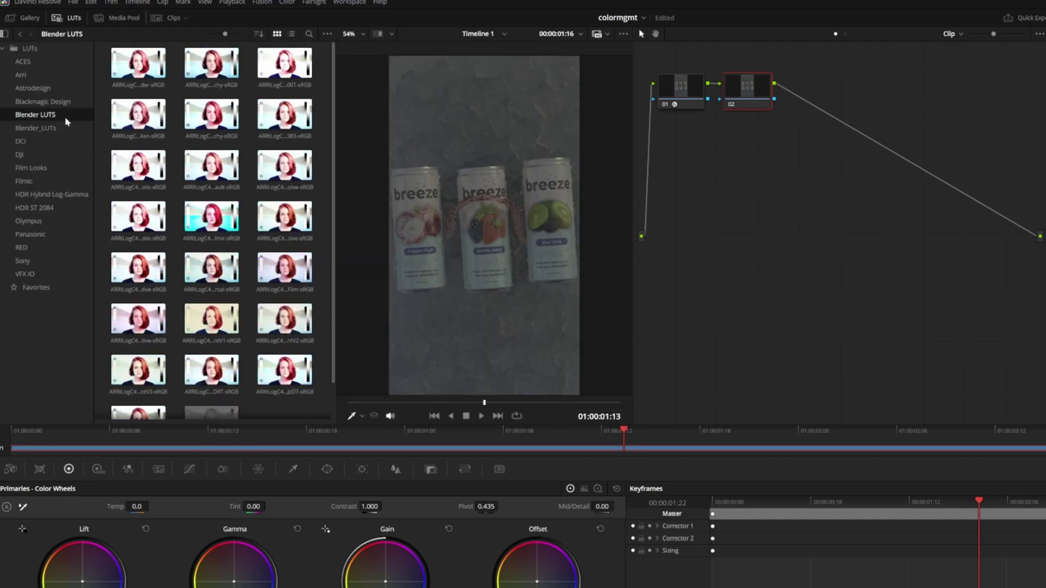
# Step: Apply the ARRILogC4AWG4-to-AgX-Resolve-Bombastic-sRGB LUT to node 02 and move both nodes down-right
pyautogui.rightClick(745, 99)
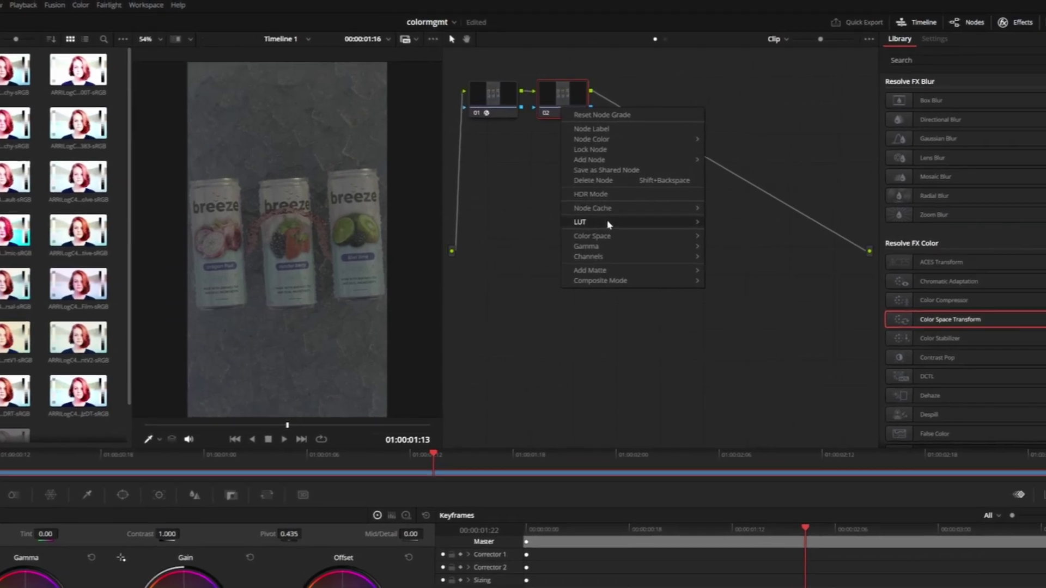
pyautogui.moveTo(670, 216)
pyautogui.moveTo(689, 280)
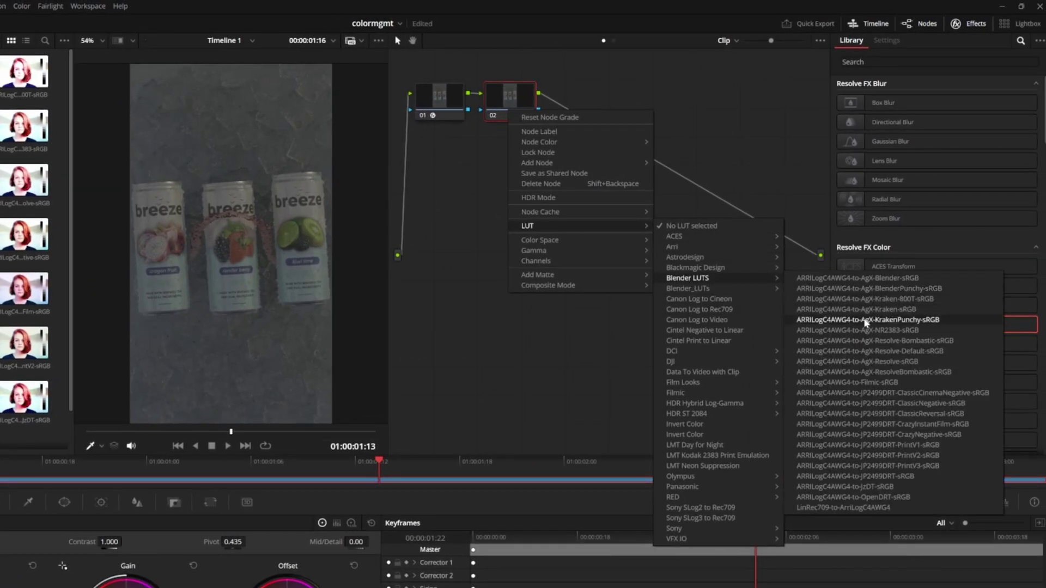
pyautogui.click(872, 341)
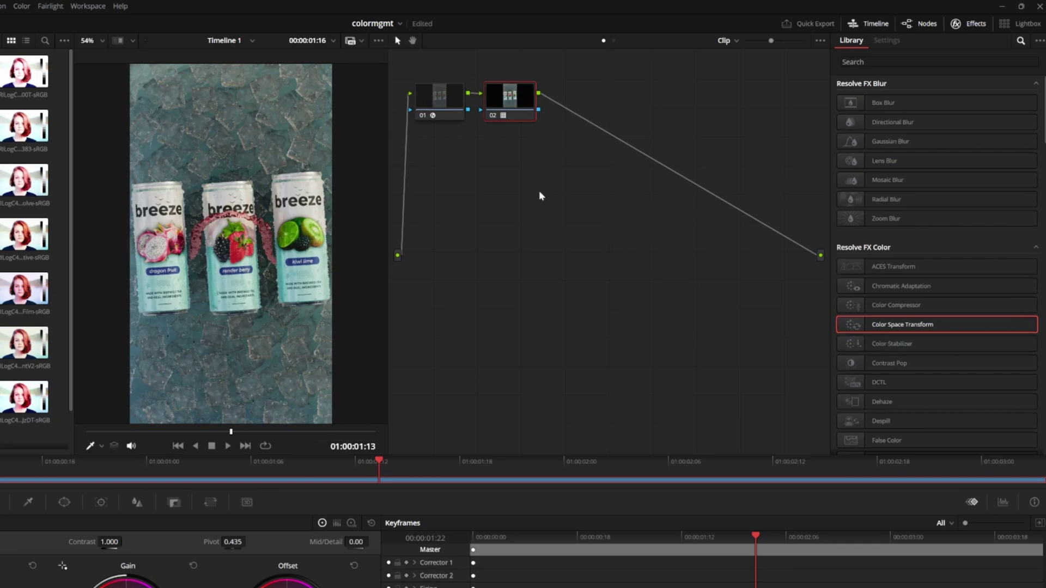
pyautogui.moveTo(531, 152); pyautogui.dragTo(472, 233)
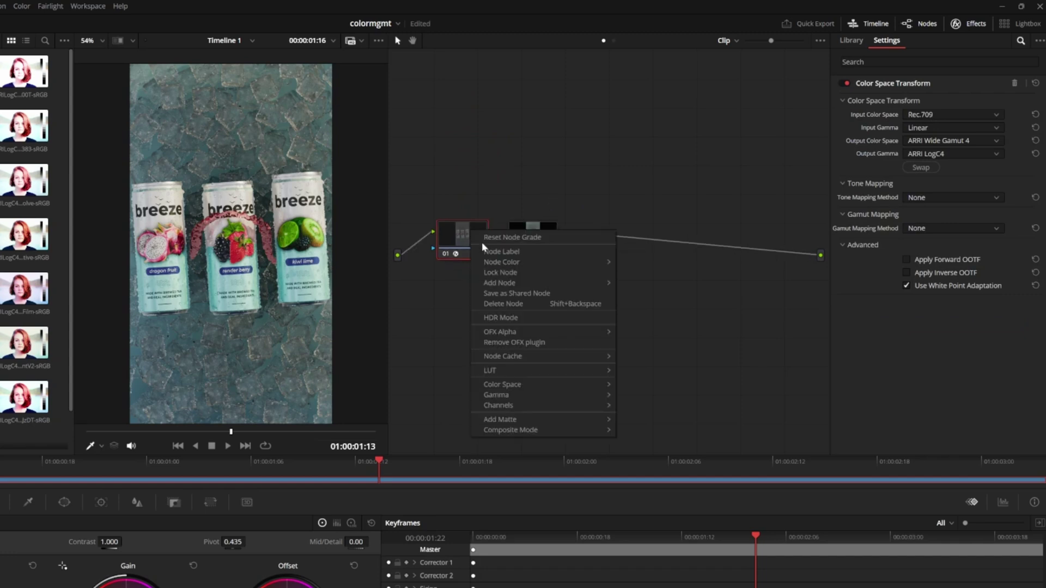
# Step: Label the first node 'linear > log' and the second node 'AgX LUT'
pyautogui.click(488, 251)
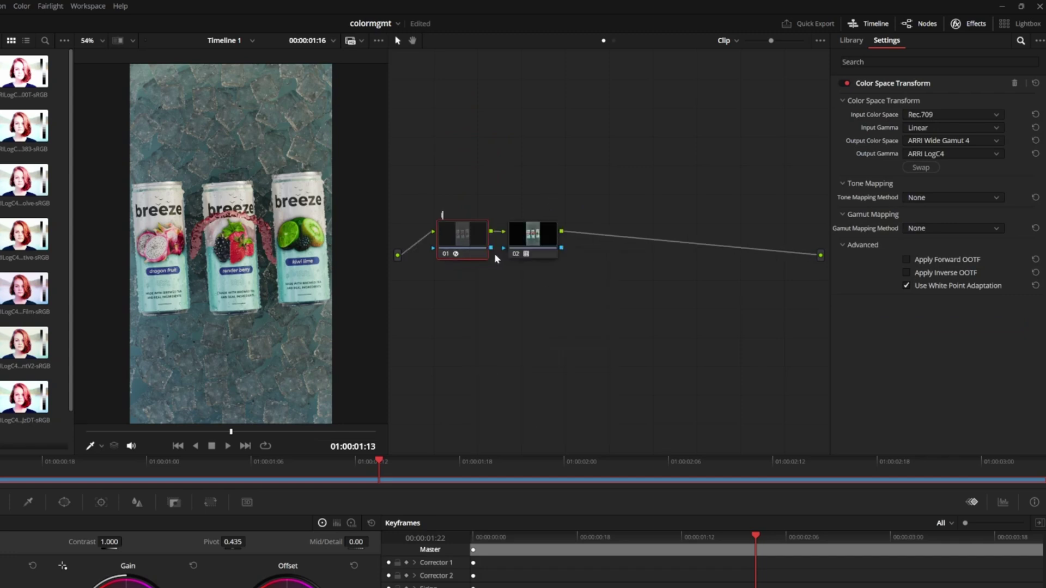
pyautogui.write('linear > log')
pyautogui.rightClick(519, 249)
pyautogui.click(536, 267)
pyautogui.click(538, 254)
pyautogui.rightClick(542, 251)
pyautogui.click(551, 266)
pyautogui.write('AgX')
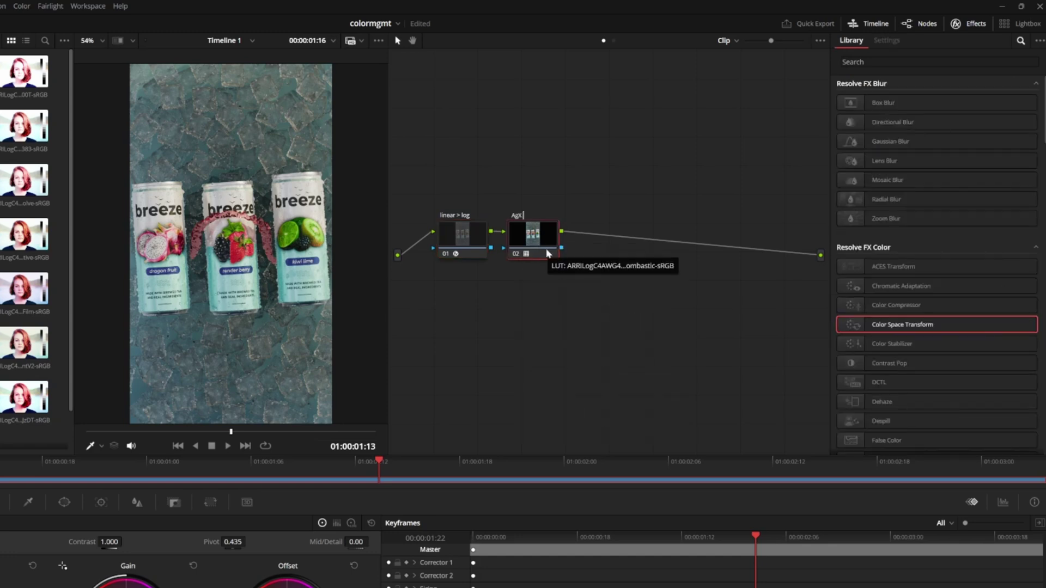
pyautogui.write(' LUT')
# Step: Spread the two nodes apart and add a serial node before linear > log
pyautogui.moveTo(546, 253); pyautogui.dragTo(737, 252)
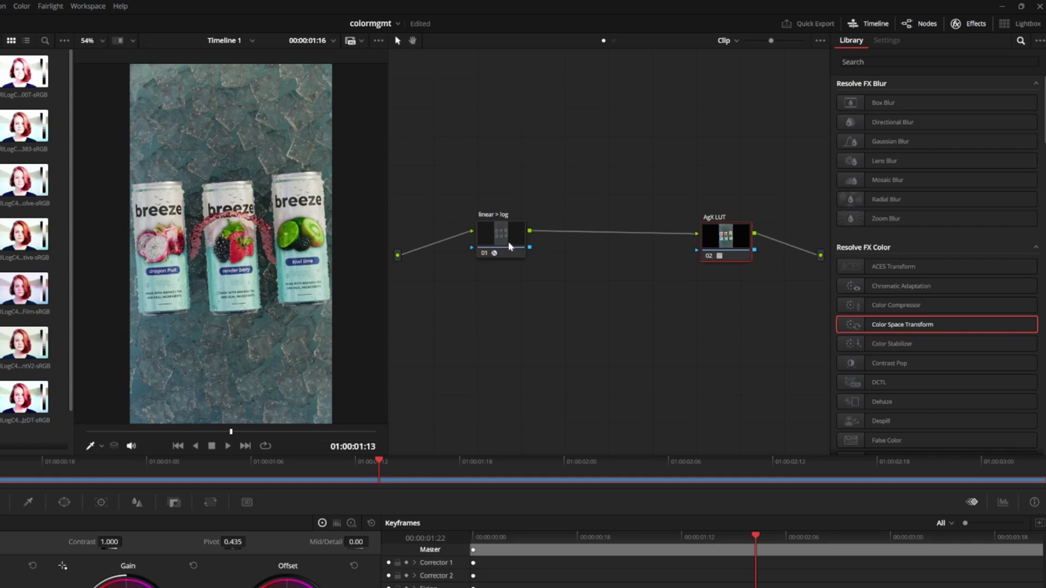
pyautogui.moveTo(510, 246); pyautogui.dragTo(487, 250)
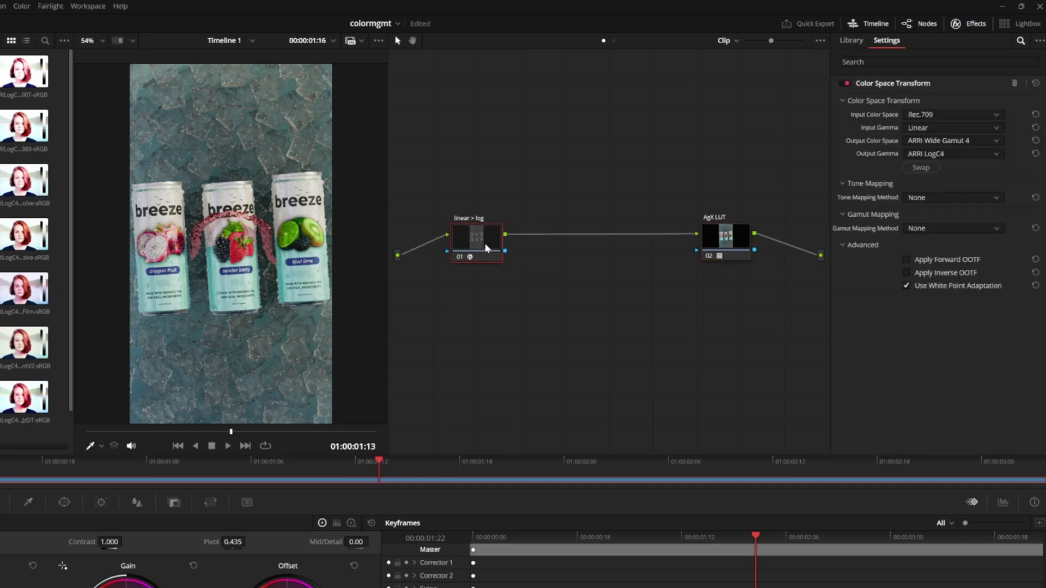
pyautogui.rightClick(486, 248)
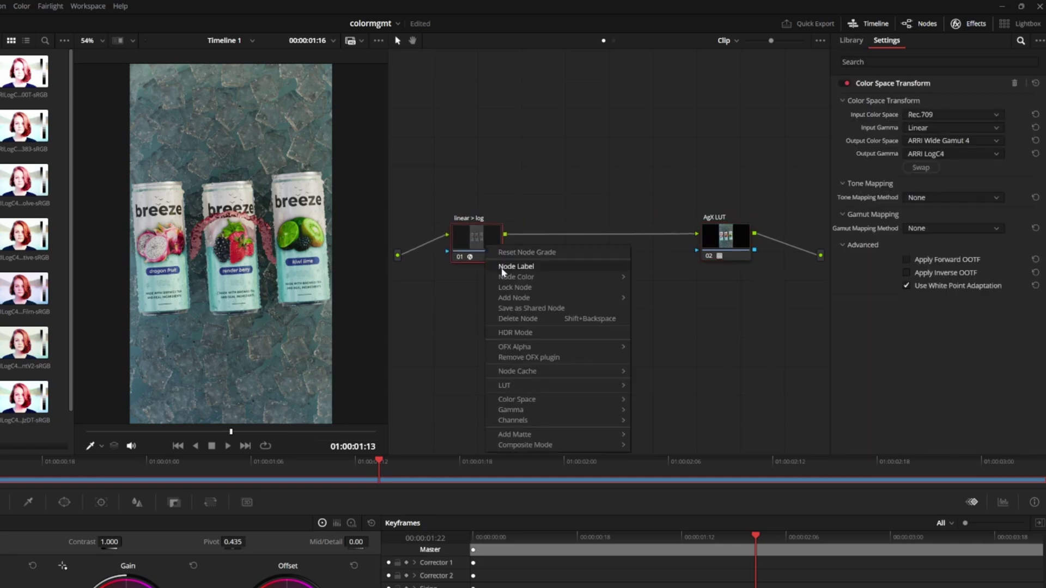
pyautogui.moveTo(519, 299)
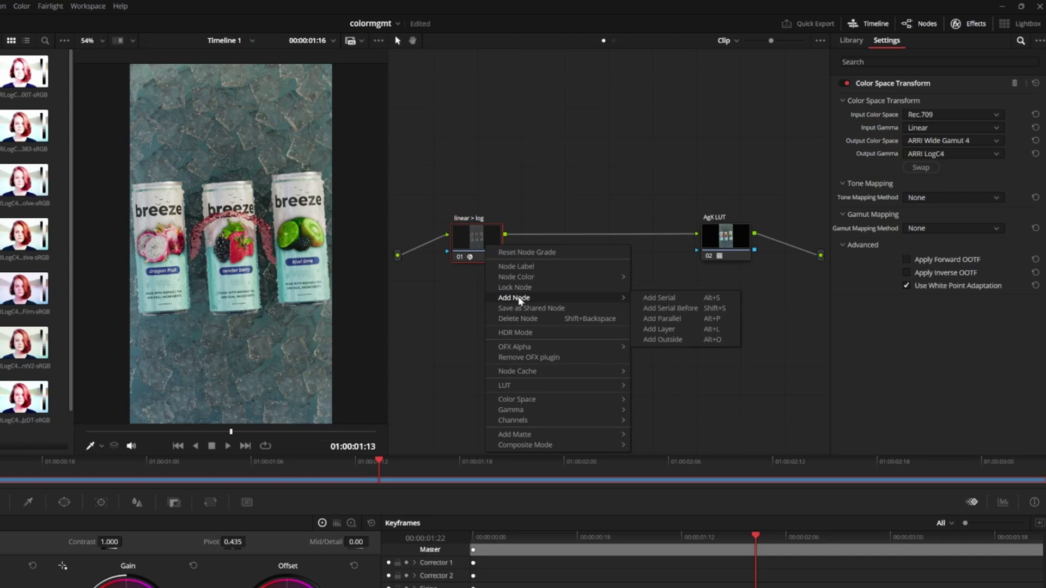
pyautogui.click(661, 308)
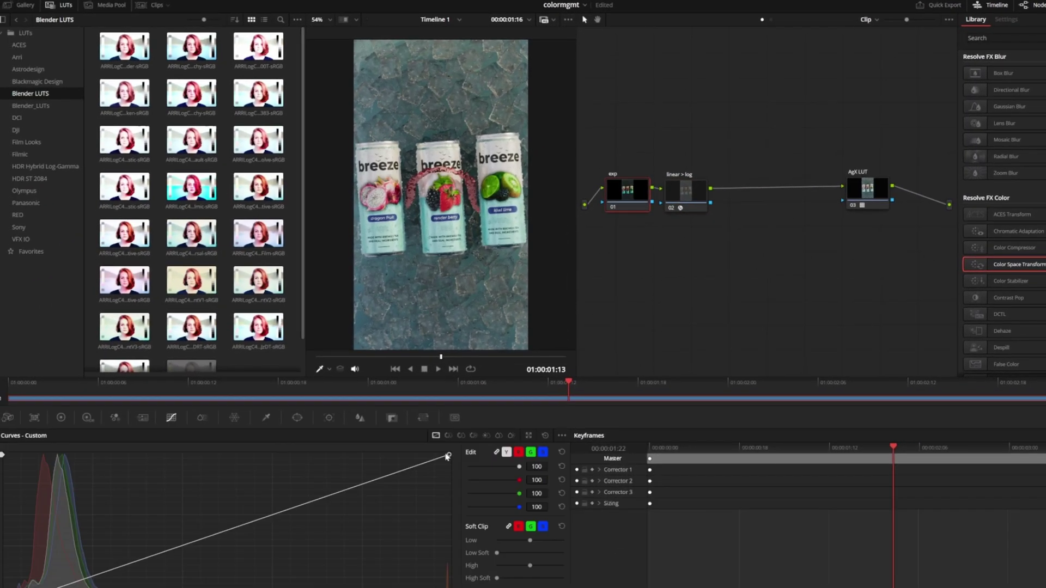
# Step: Lower the new exp node's curve for exposure and add a serial node after linear > log
pyautogui.moveTo(447, 457); pyautogui.dragTo(471, 488)
pyautogui.click(697, 194)
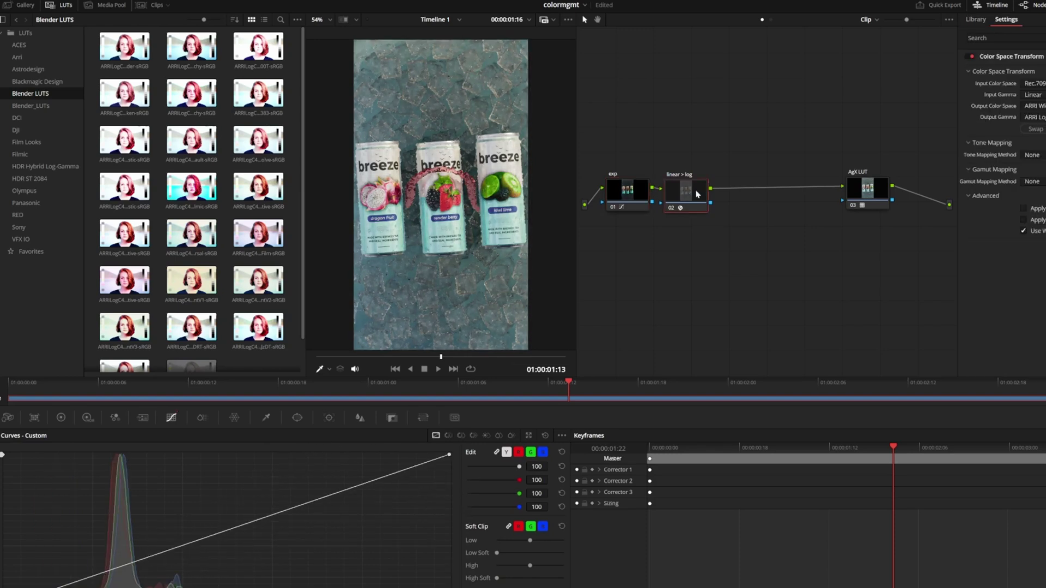
pyautogui.hotkey('alt', 's')
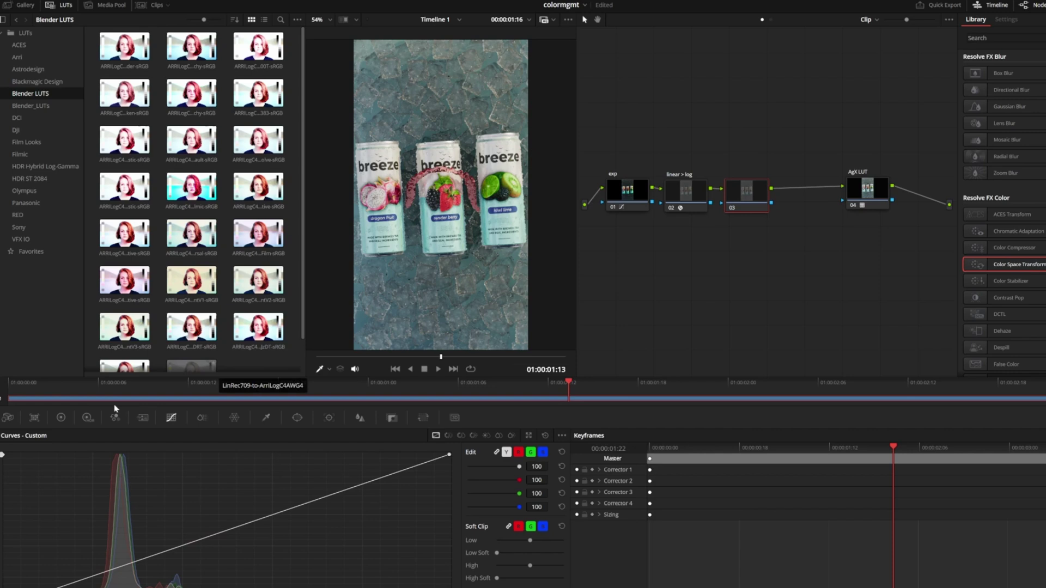
pyautogui.click(60, 417)
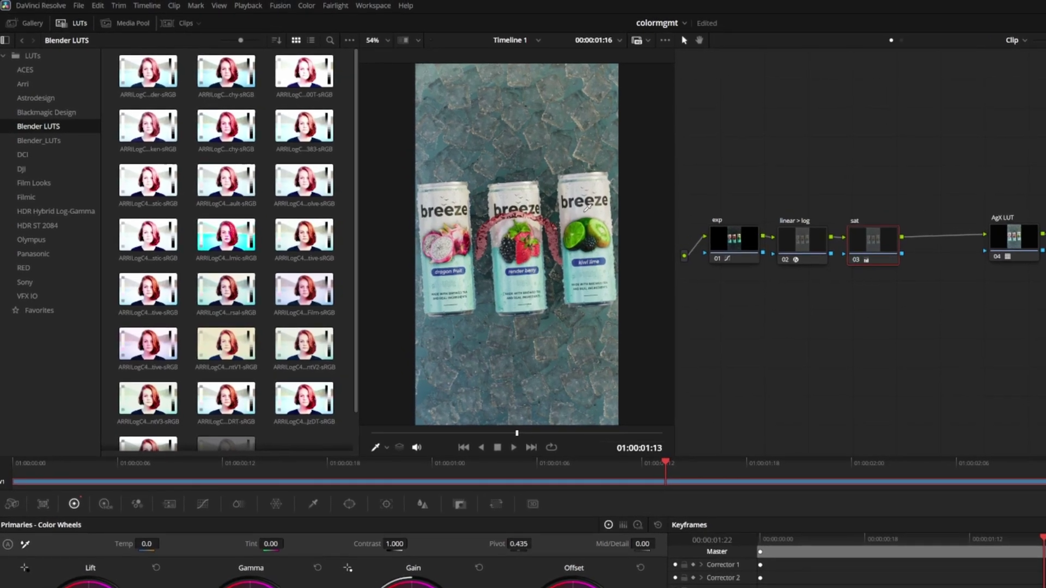
# Step: Grab a still of the current grade and copy it into the PowerGrade 1 album
pyautogui.rightClick(551, 217)
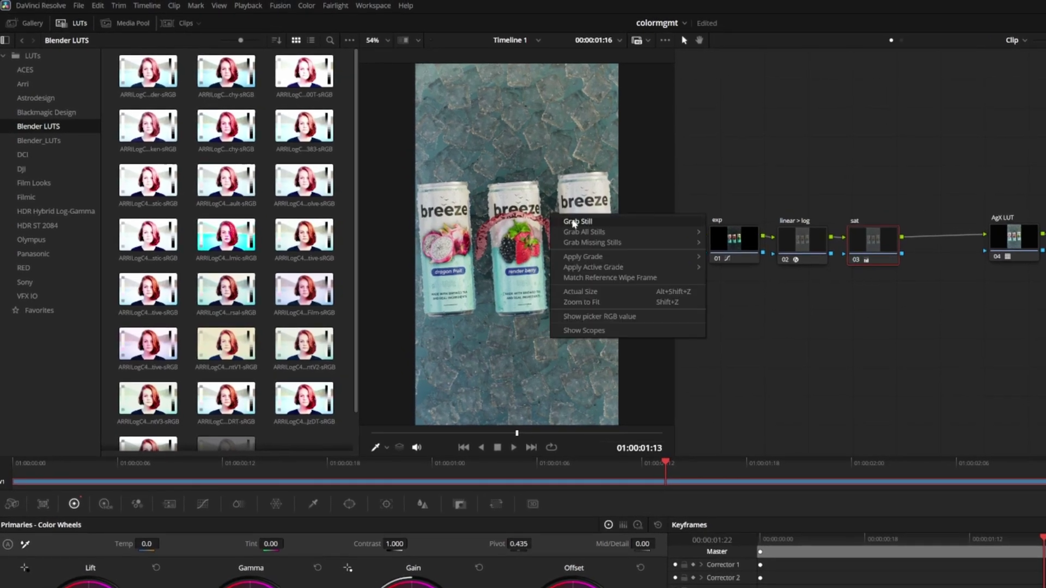
pyautogui.click(574, 222)
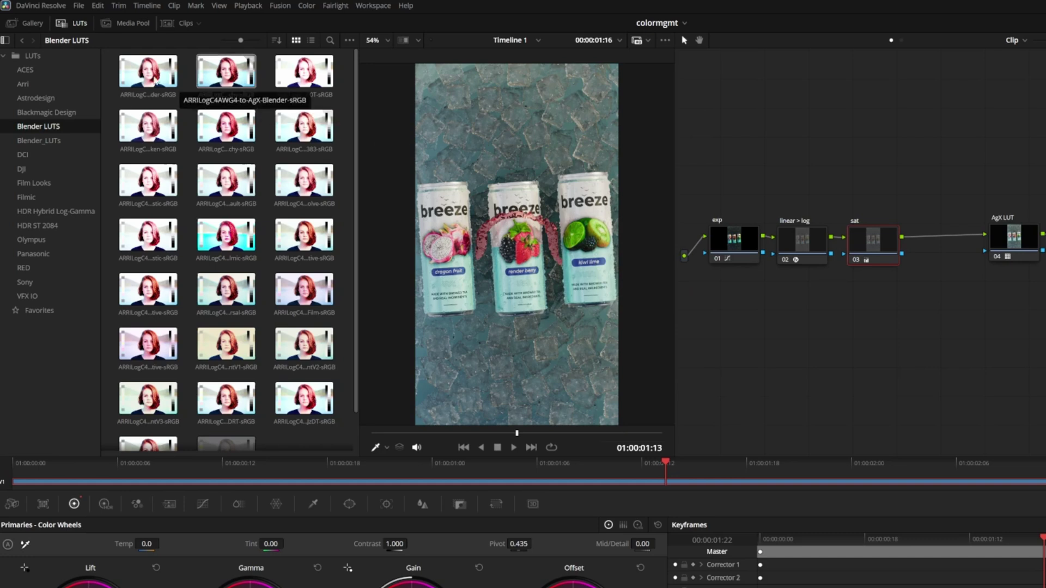
pyautogui.click(32, 24)
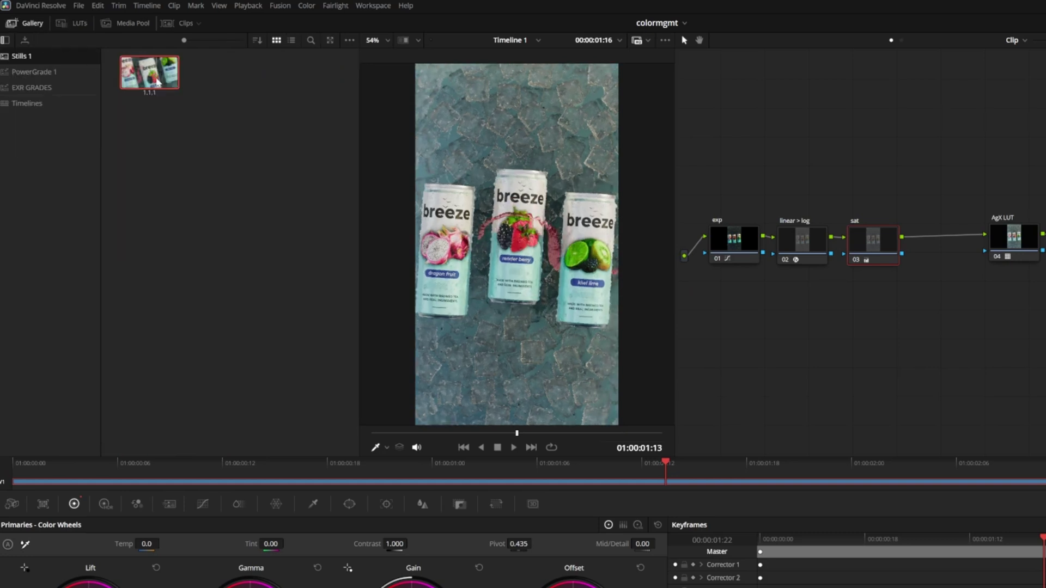
pyautogui.moveTo(153, 79); pyautogui.dragTo(82, 74)
pyautogui.click(82, 74)
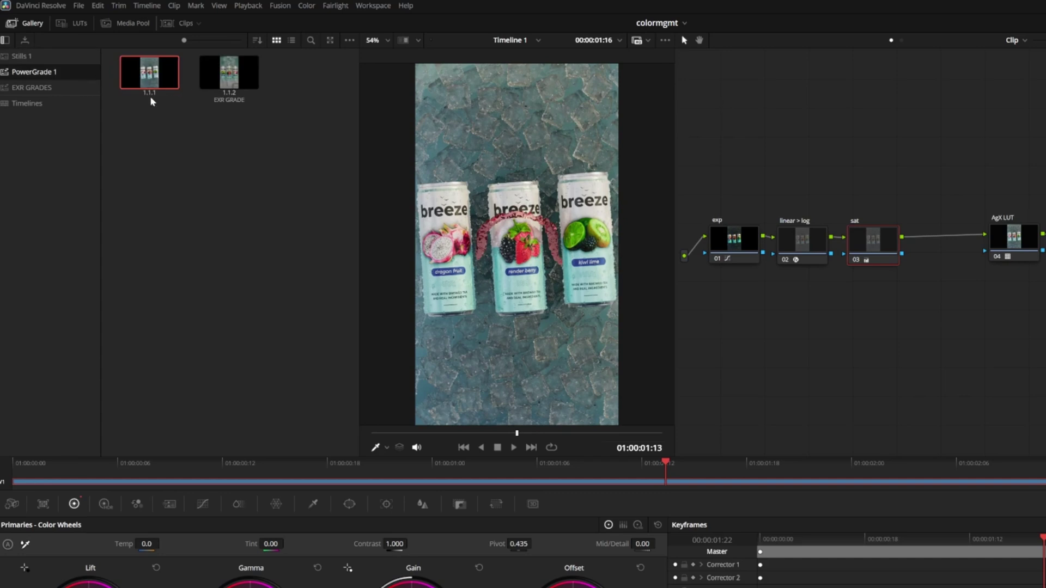
# Step: Name the still 'CUSTOM AgX' and undo the accidentally appended duplicate nodes
pyautogui.middleClick(152, 101)
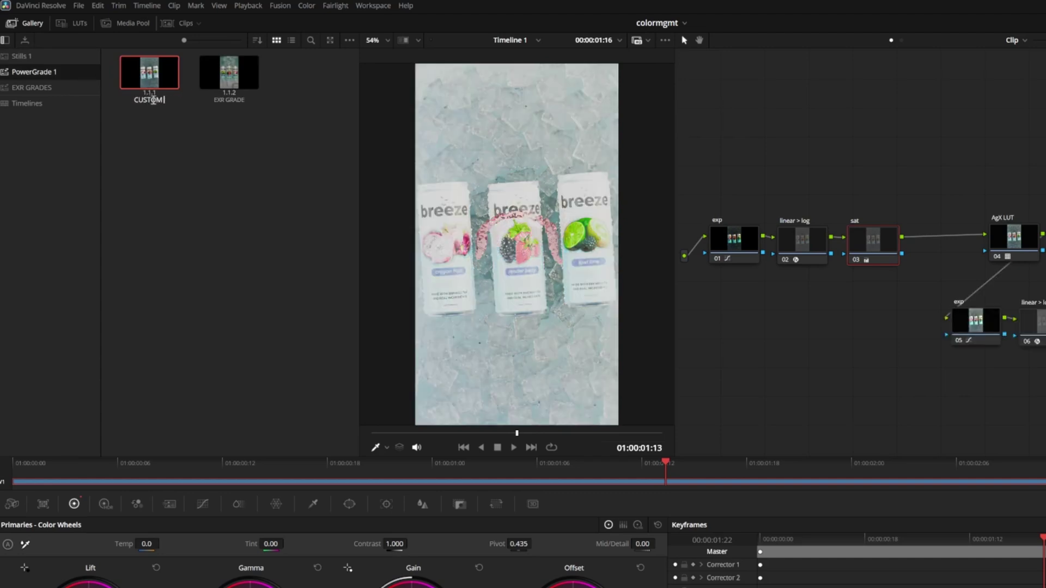
pyautogui.write('gX')
pyautogui.click(193, 158)
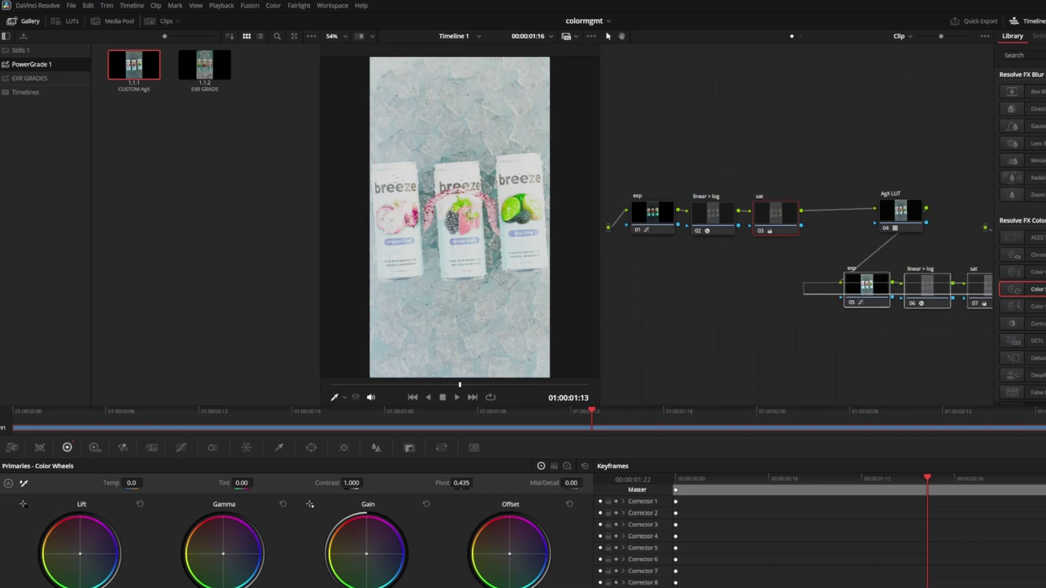
pyautogui.hotkey('ctrl', 'z')
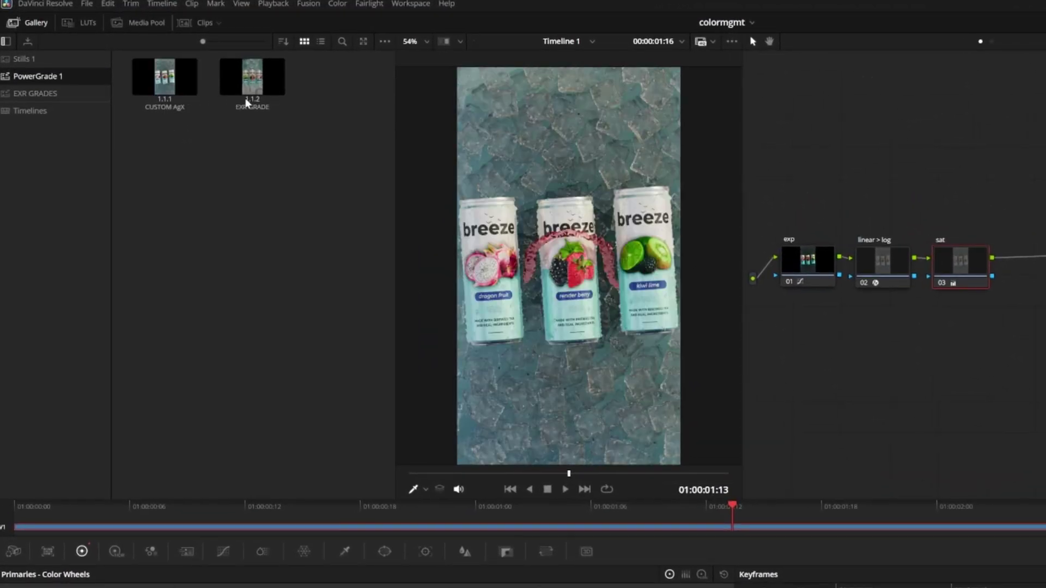
# Step: Dismiss the album options, then push a teal point up on the Hue vs Hue curve
pyautogui.rightClick(87, 134)
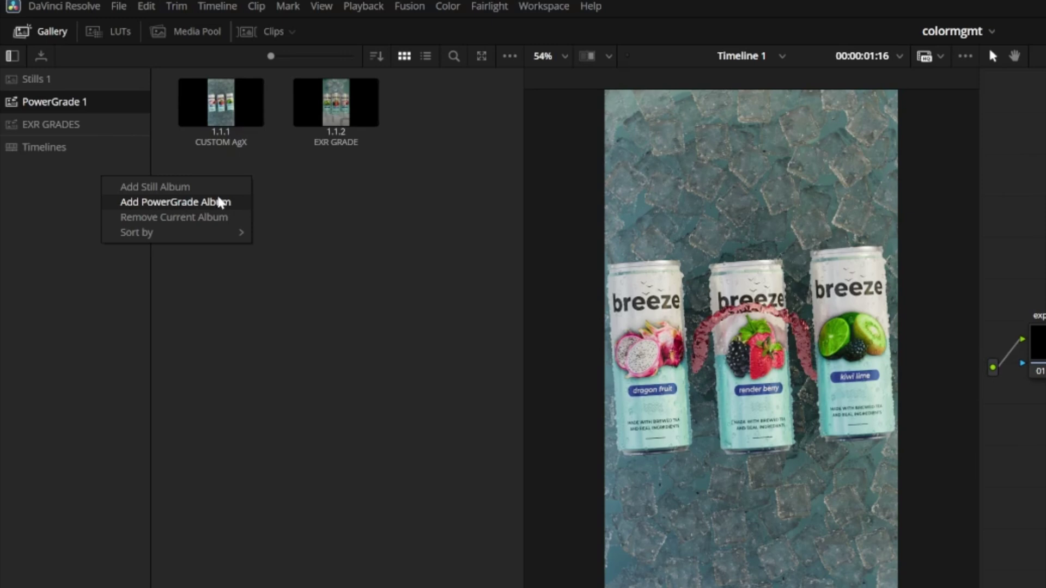
pyautogui.click(58, 186)
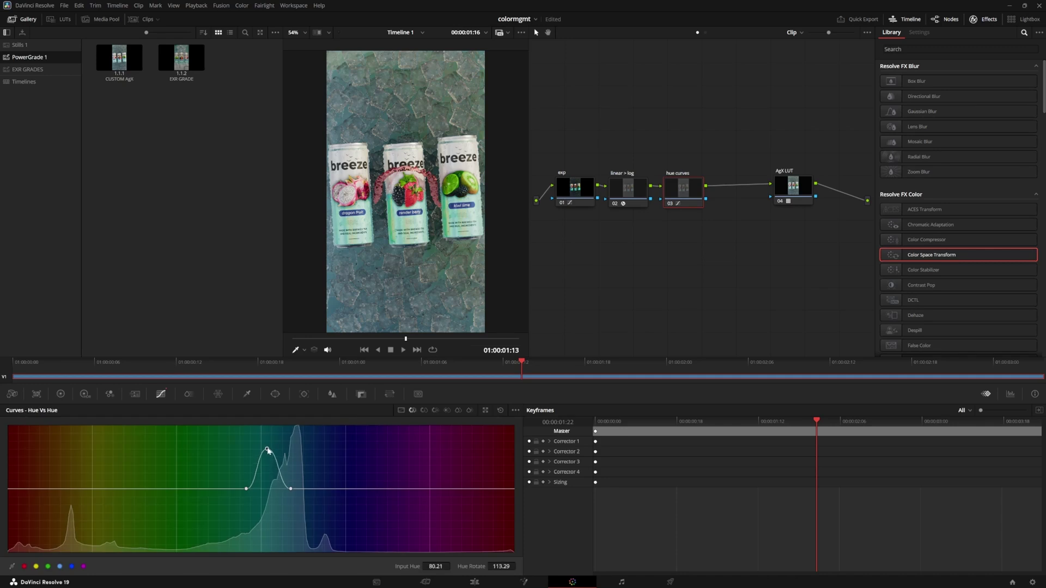
pyautogui.moveTo(268, 436); pyautogui.dragTo(271, 505)
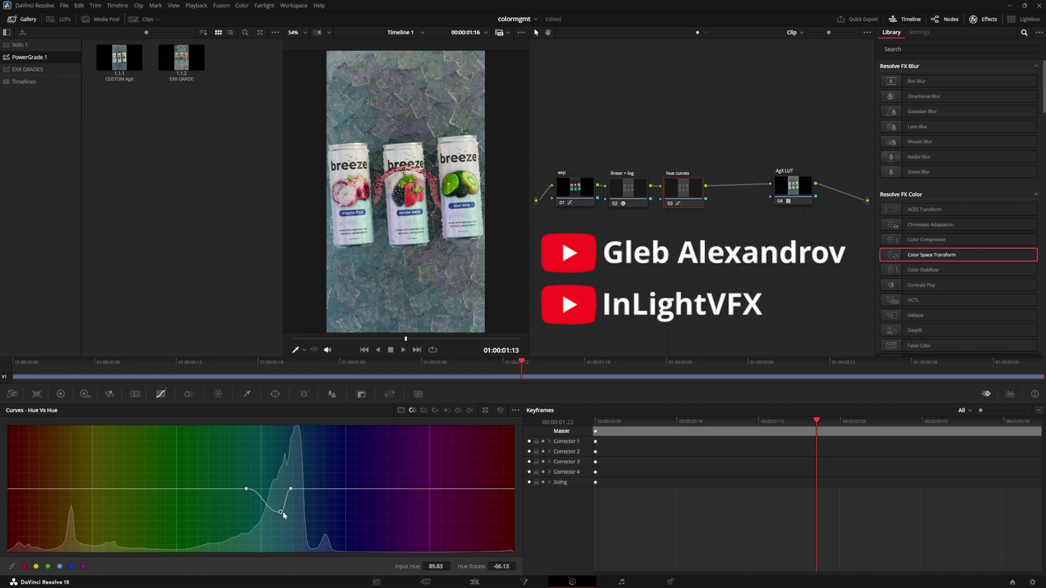
# Step: Move the Hue vs Hue teal point to input hue 81.37 with a +39.68 rotation
pyautogui.moveTo(283, 511); pyautogui.dragTo(274, 477)
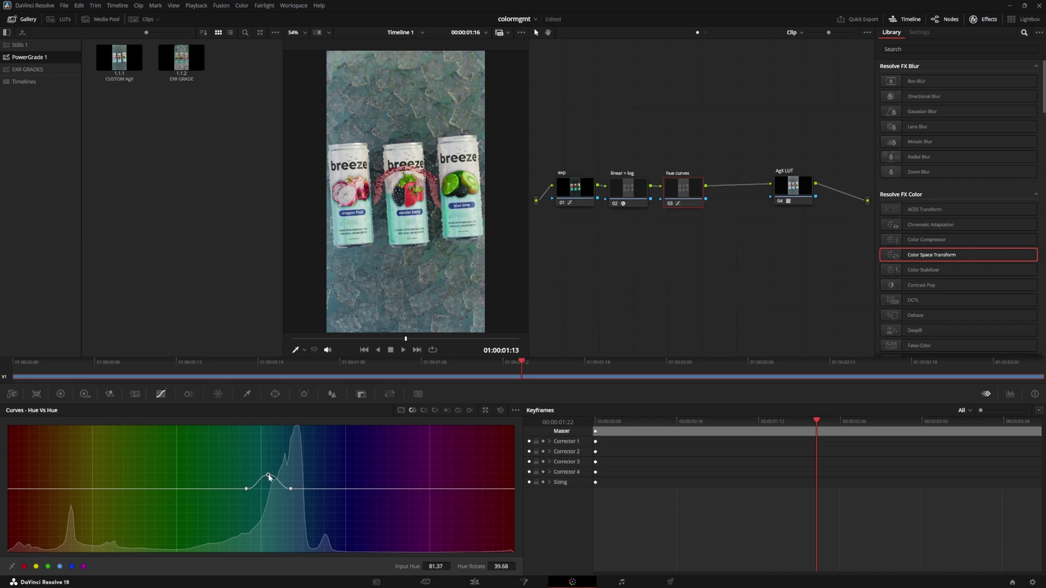